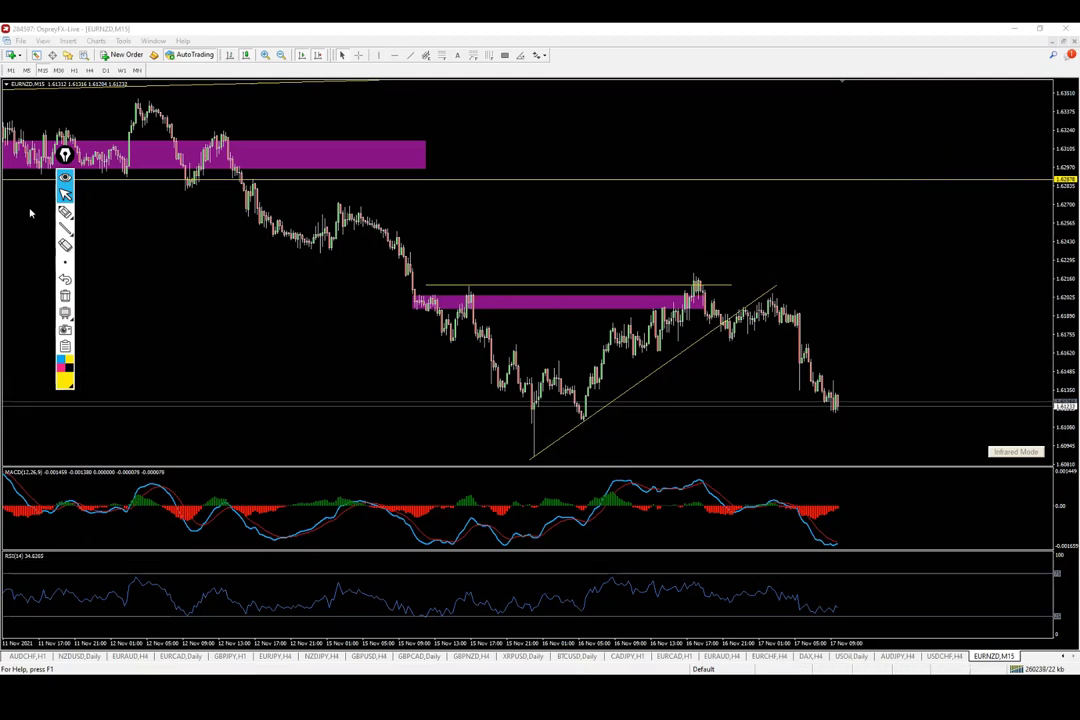
- Highlight the 16 November peak and the rising trendline on the EURNZD M15 chart with the yellow pen, and clear the marks
click(65, 212)
mouse_move(704, 275)
mouse_down()
mouse_move(697, 264)
mouse_move(686, 293)
mouse_up()
drag(666, 364, 782, 283)
drag(532, 458, 798, 274)
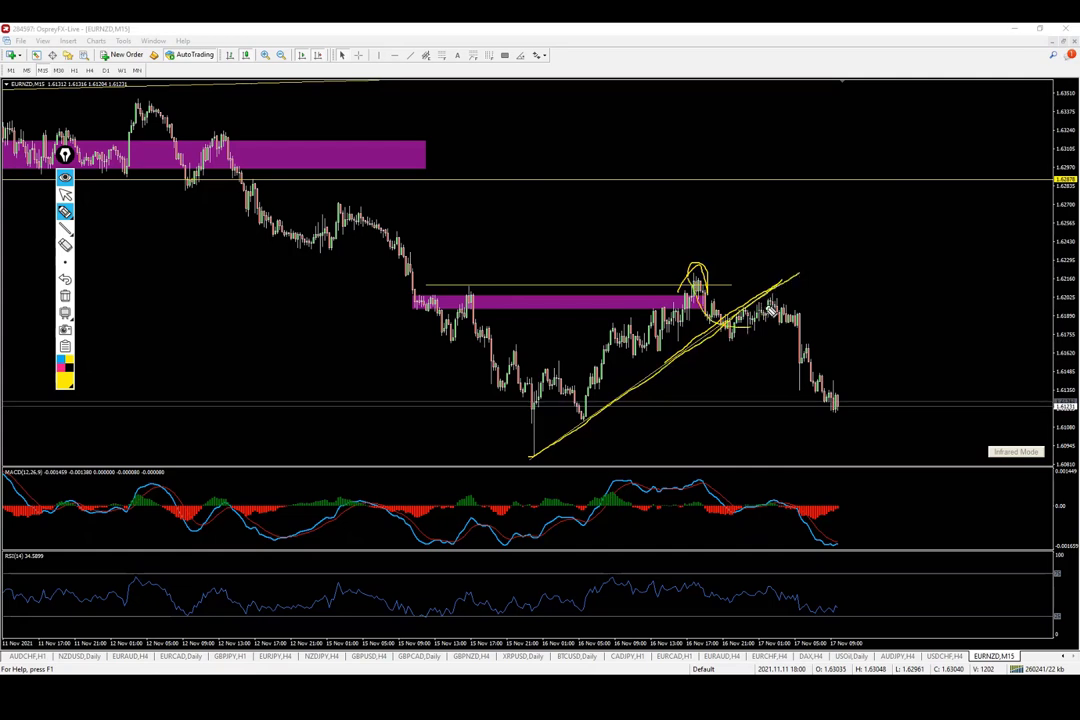
click(65, 297)
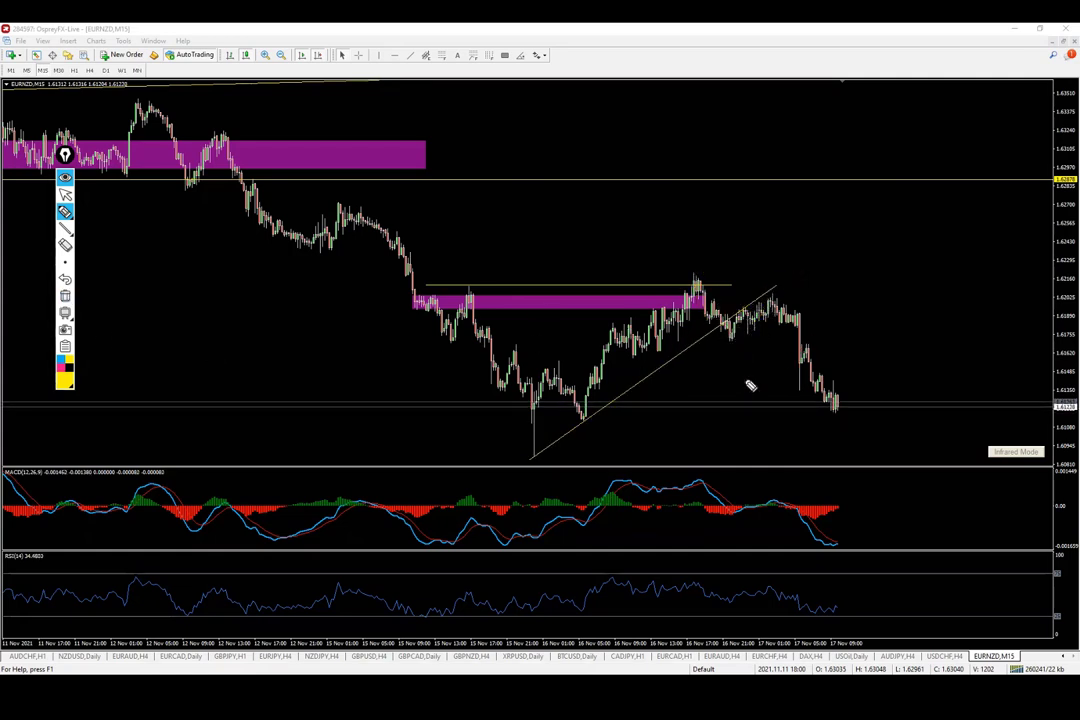
- Pen-mark the trendline break, a horizontal level at the swing low and the pullback high on EURNZD, and clear the marks
mouse_move(709, 302)
mouse_down()
mouse_move(726, 321)
mouse_move(704, 325)
mouse_move(731, 331)
mouse_move(750, 332)
mouse_move(758, 312)
mouse_up()
drag(708, 341, 888, 341)
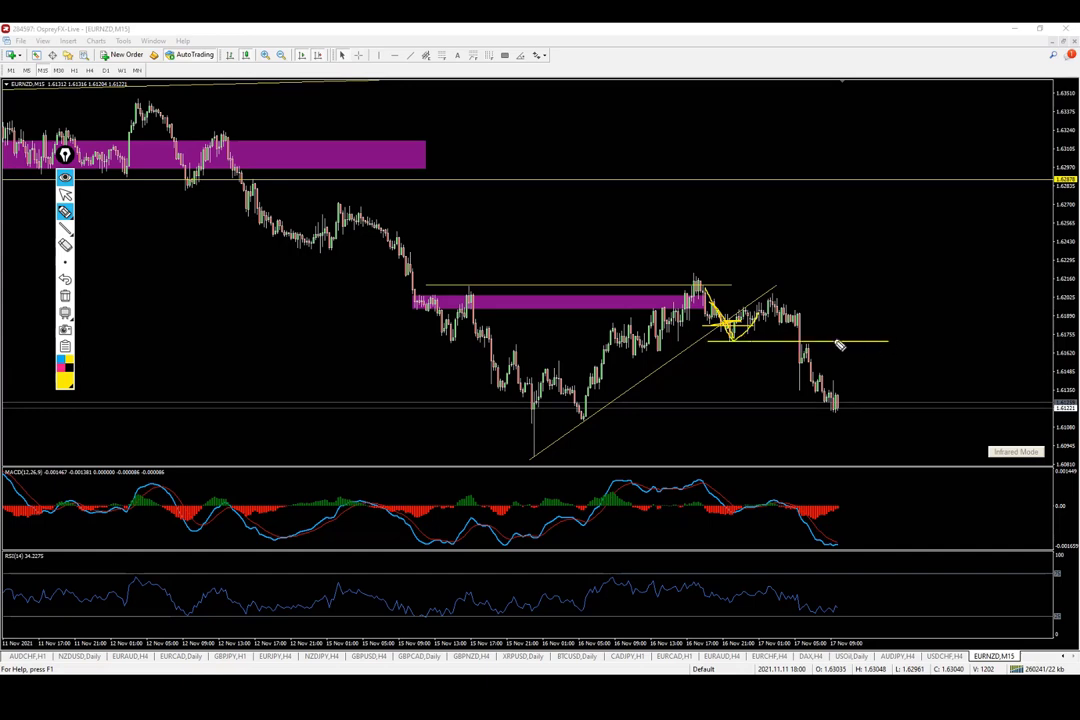
mouse_move(768, 294)
mouse_down()
mouse_move(745, 312)
mouse_move(753, 325)
mouse_up()
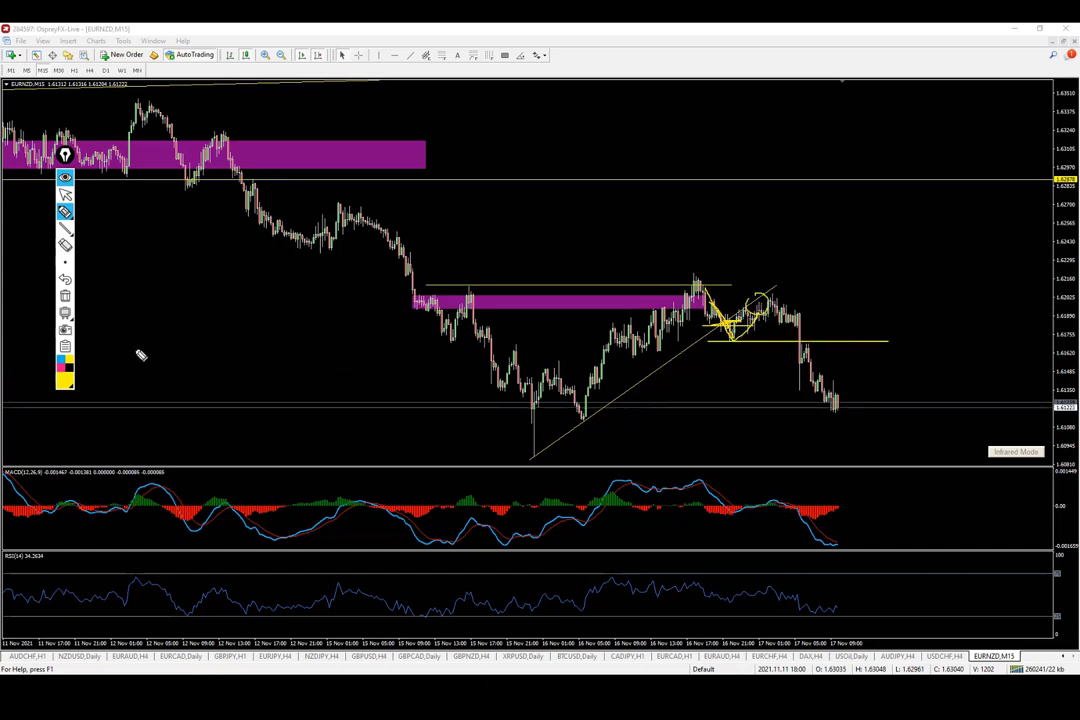
click(65, 296)
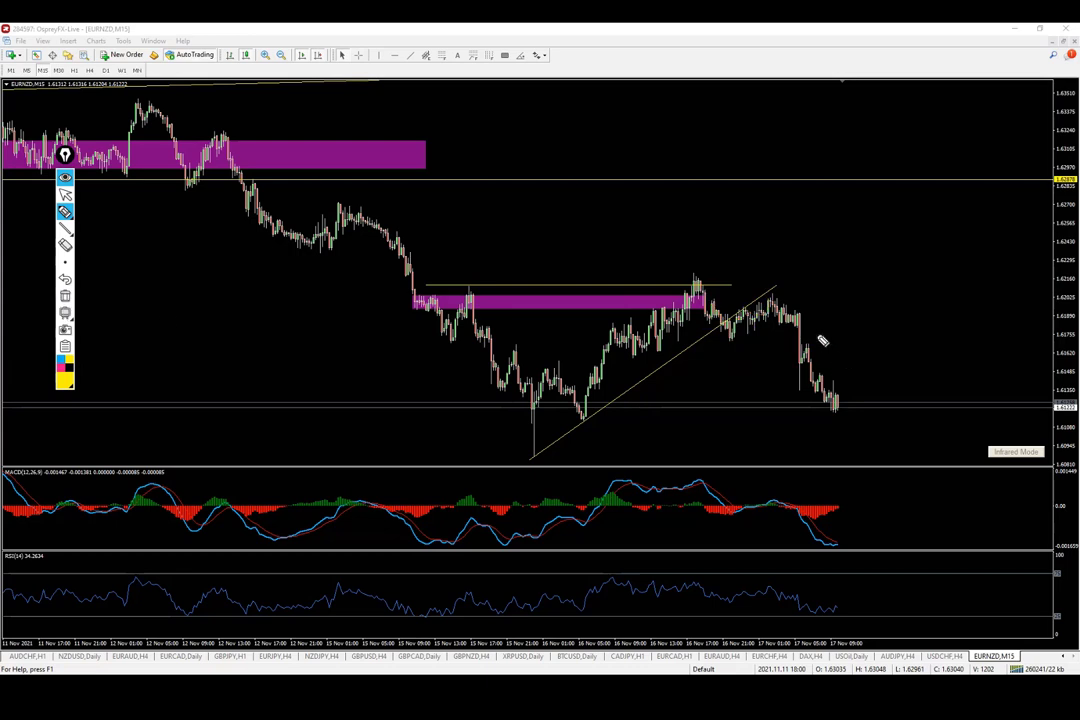
- Arc over the peak, outline the lower purple zone, underline the two earlier highs on EURNZD, clear the drawings and leave the pen
mouse_move(687, 272)
mouse_down()
mouse_move(735, 292)
mouse_move(730, 303)
mouse_up()
drag(681, 268, 672, 296)
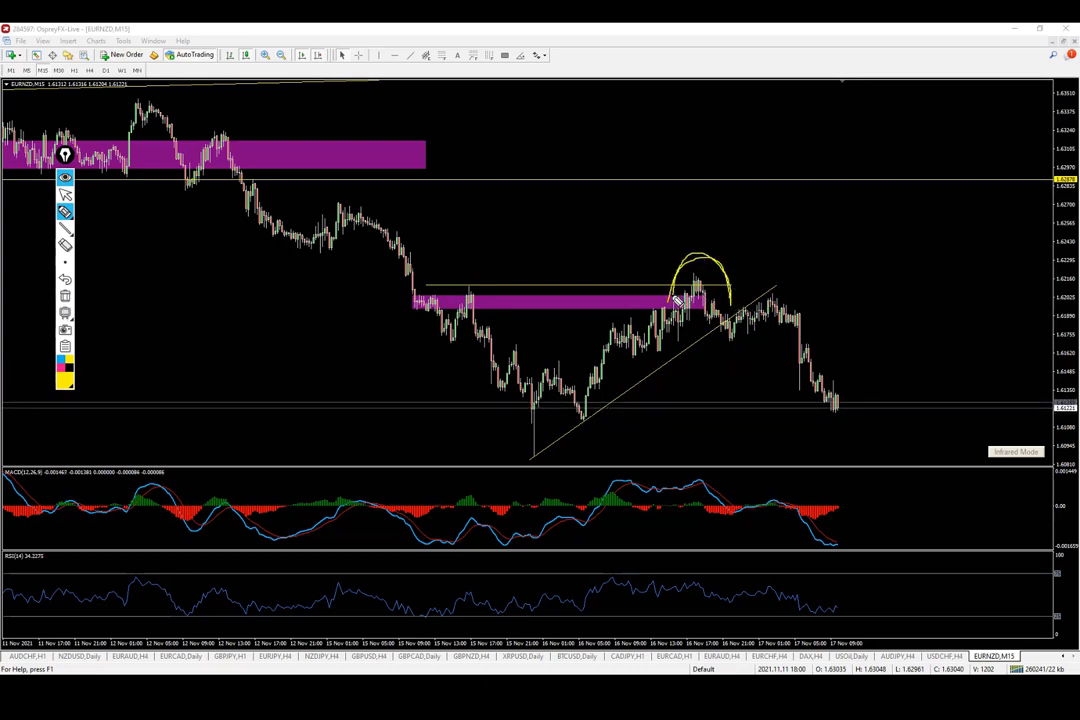
drag(411, 292, 692, 292)
drag(406, 310, 720, 311)
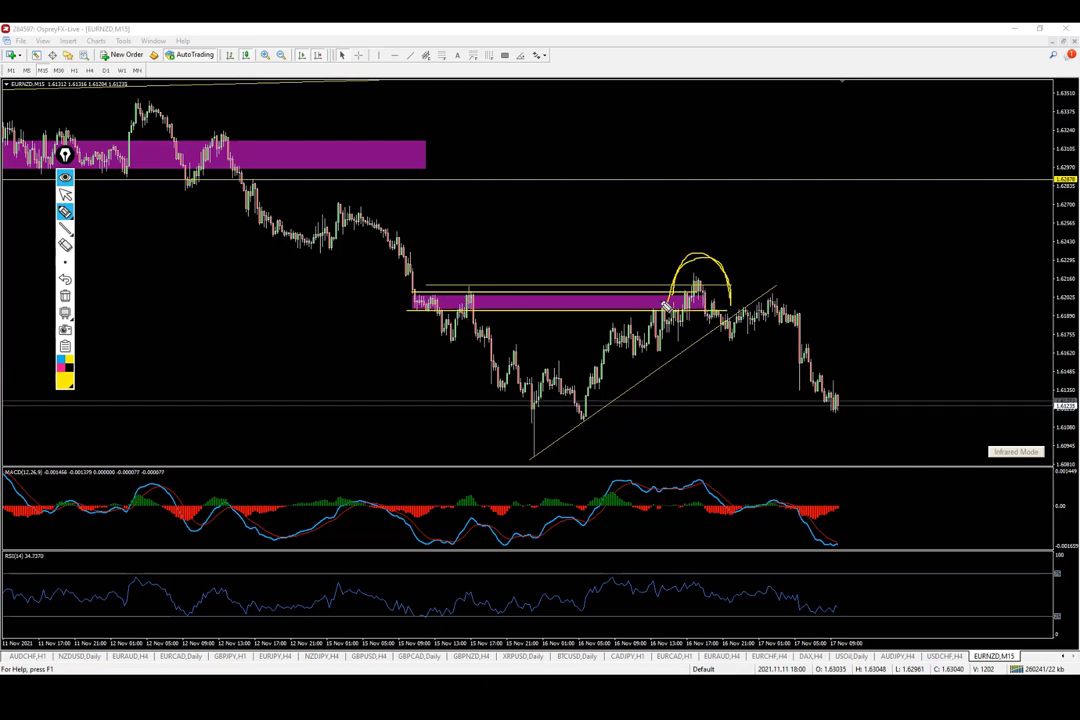
drag(683, 324, 700, 269)
drag(425, 288, 493, 288)
drag(302, 202, 374, 200)
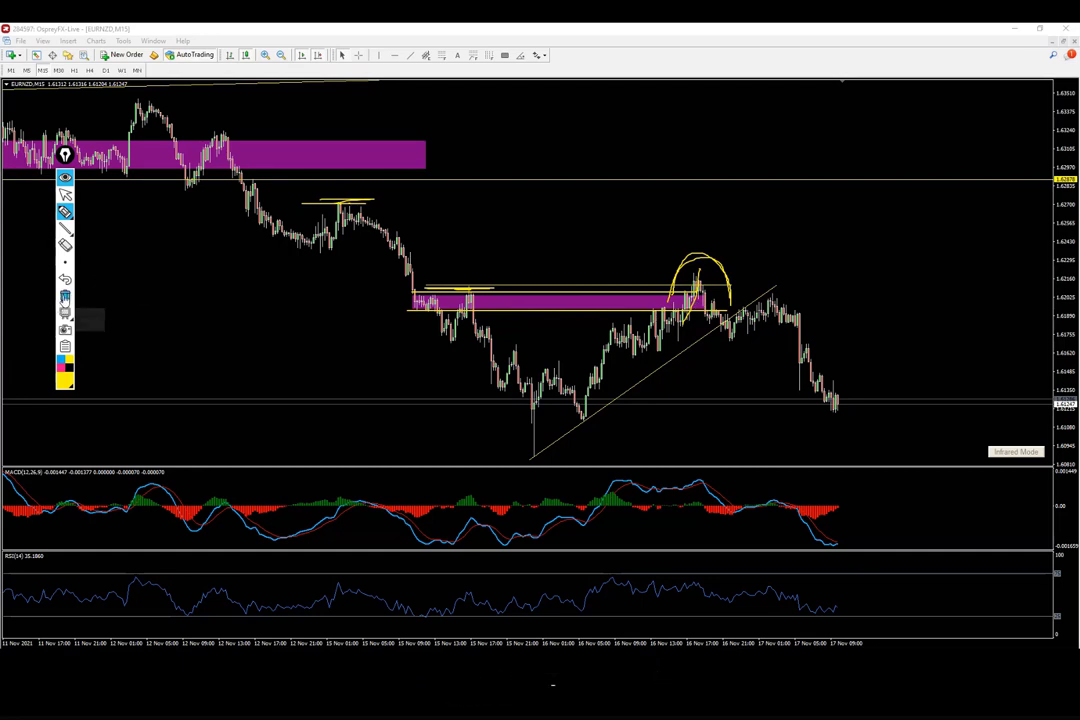
click(65, 295)
click(65, 194)
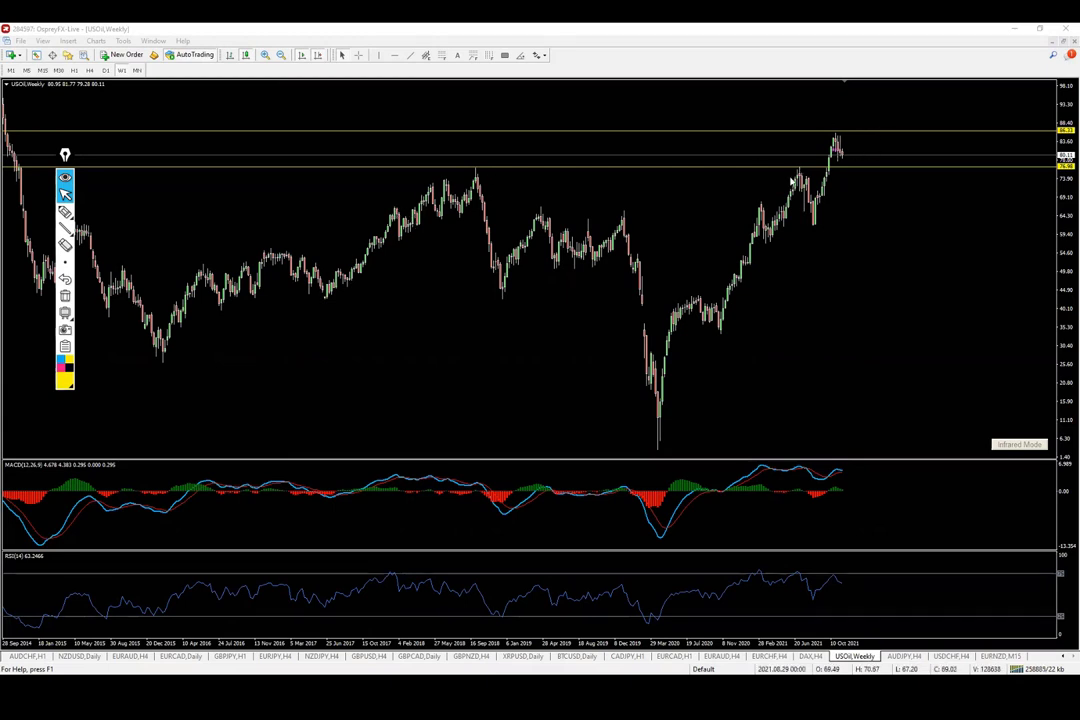
- Sketch the rising wave structure from the 2020 low with direction arrows on the USOil weekly chart, clear it and leave the pen
click(65, 212)
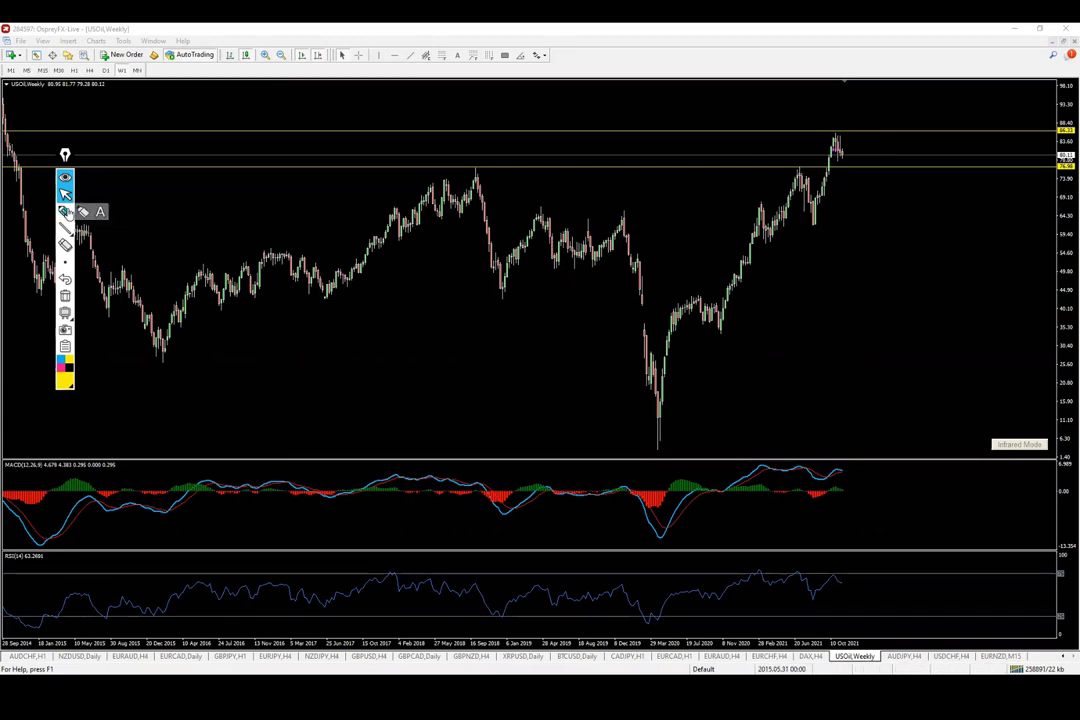
mouse_move(628, 452)
mouse_down()
mouse_move(800, 175)
mouse_move(866, 108)
mouse_up()
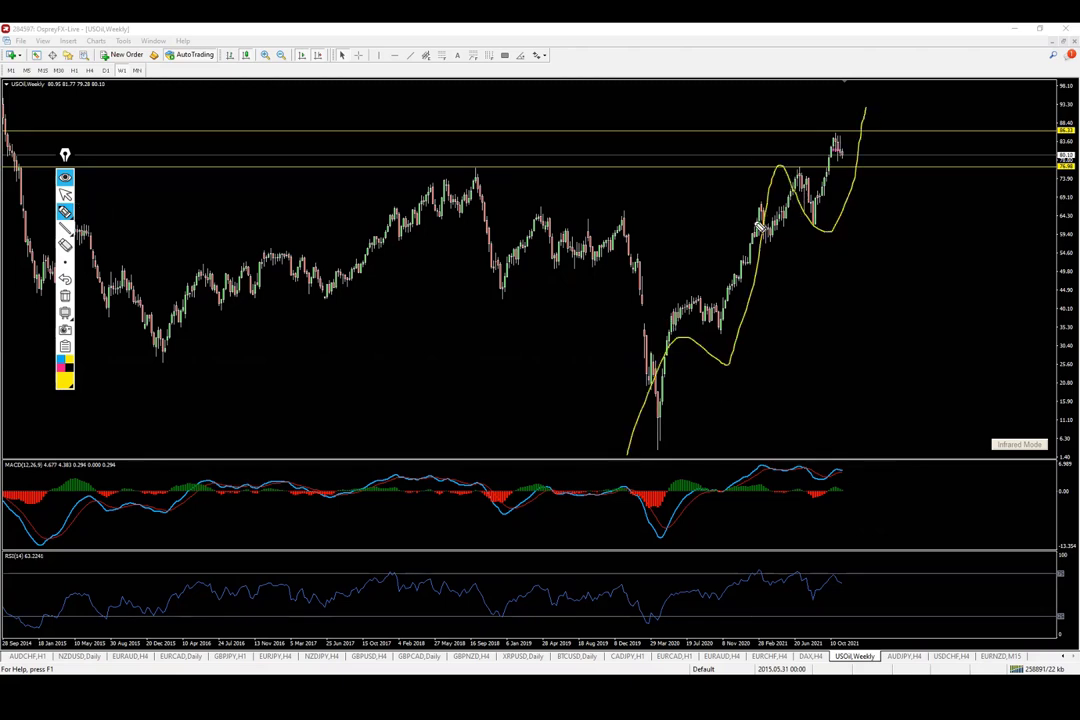
mouse_move(812, 162)
mouse_down()
mouse_move(813, 250)
mouse_move(845, 257)
mouse_up()
drag(785, 322, 804, 270)
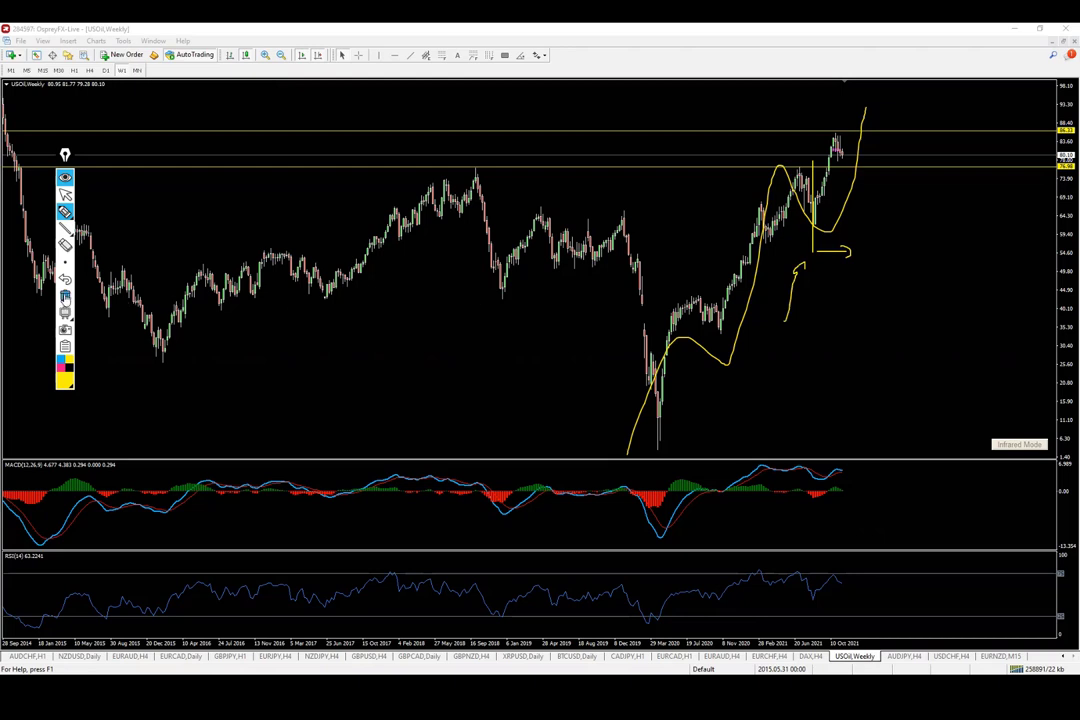
click(65, 297)
click(65, 194)
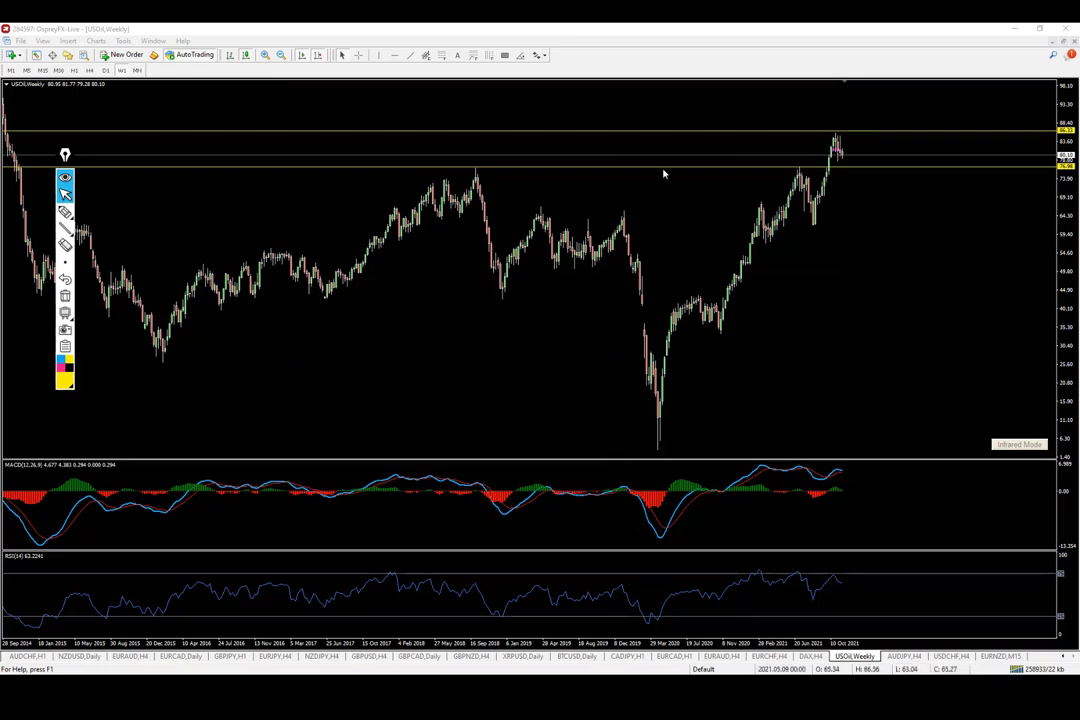
- Switch the USOil chart to the daily timeframe and place an Arrow Down sign above the mid-2021 peak at the 76.98 level
click(106, 70)
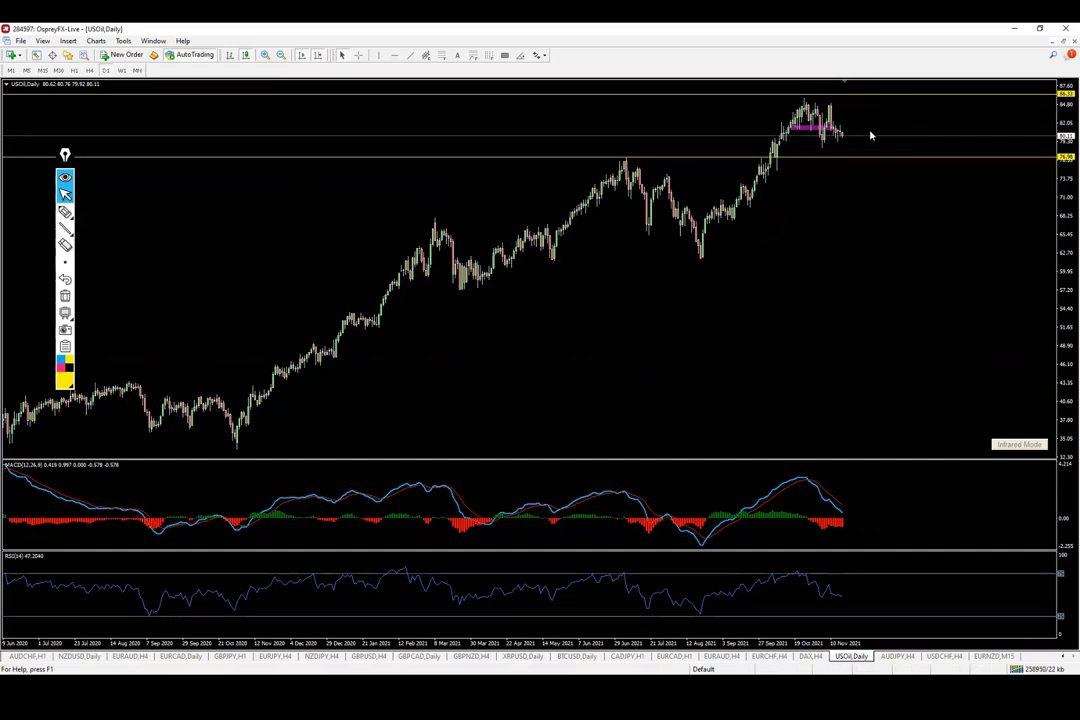
click(541, 55)
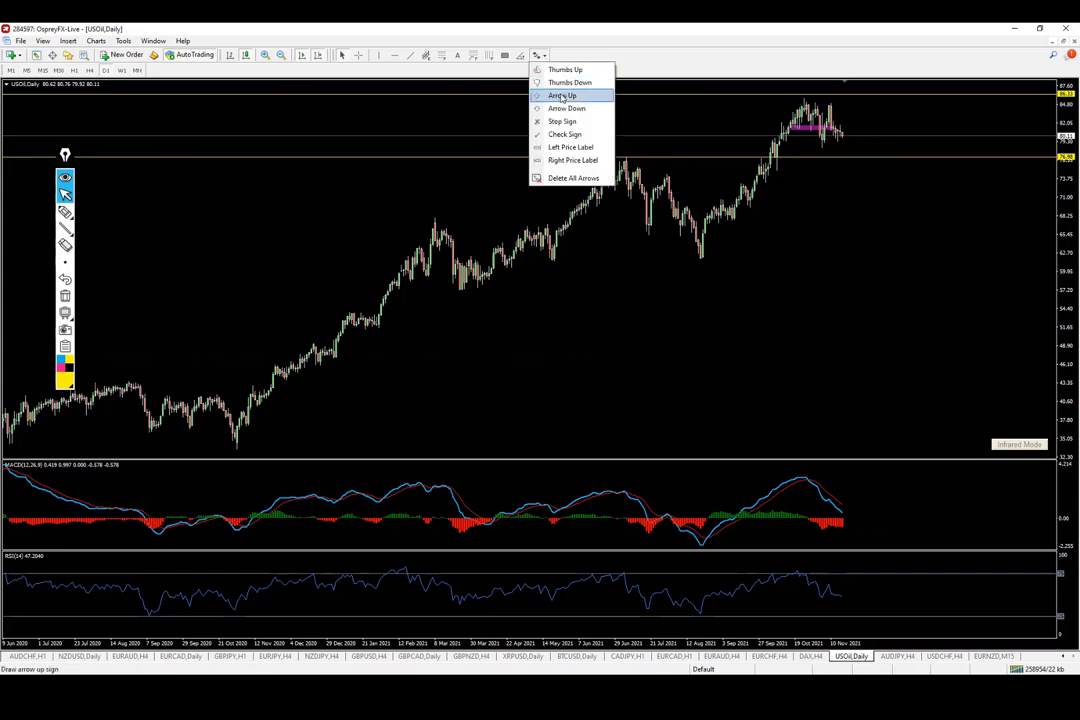
click(567, 108)
click(626, 137)
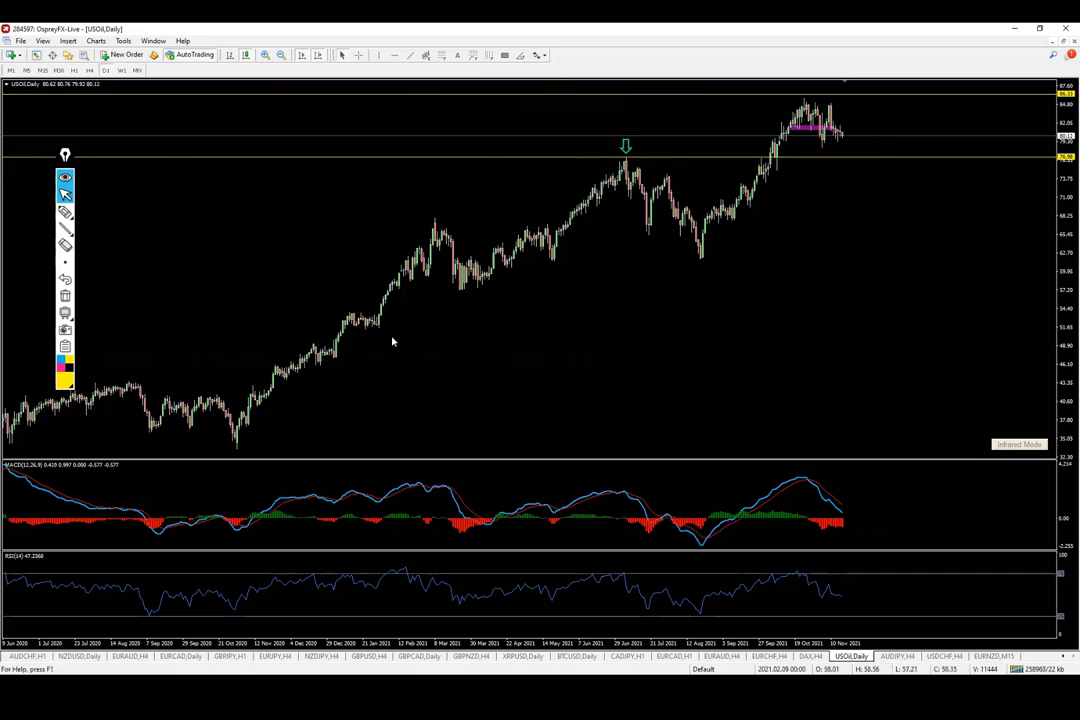
- Pen an up arrow, circle the latest MACD swing, sketch a dip and rebound above the 86.33 line, and clear the marks
click(65, 211)
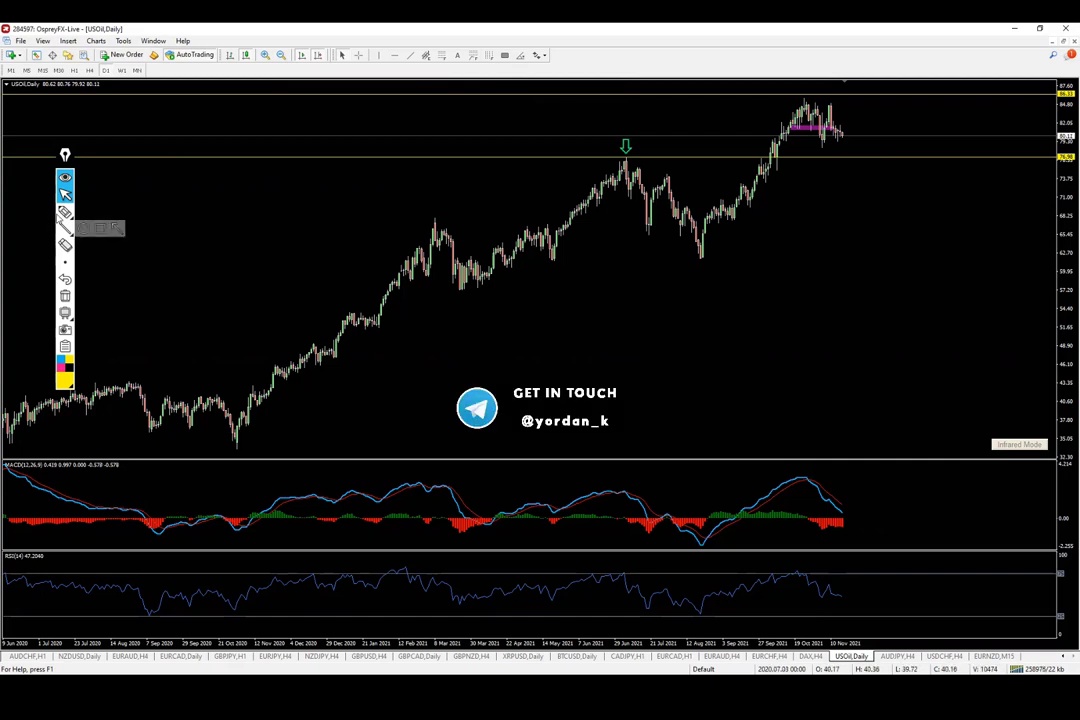
mouse_move(107, 130)
mouse_down()
mouse_move(108, 100)
mouse_move(118, 106)
mouse_up()
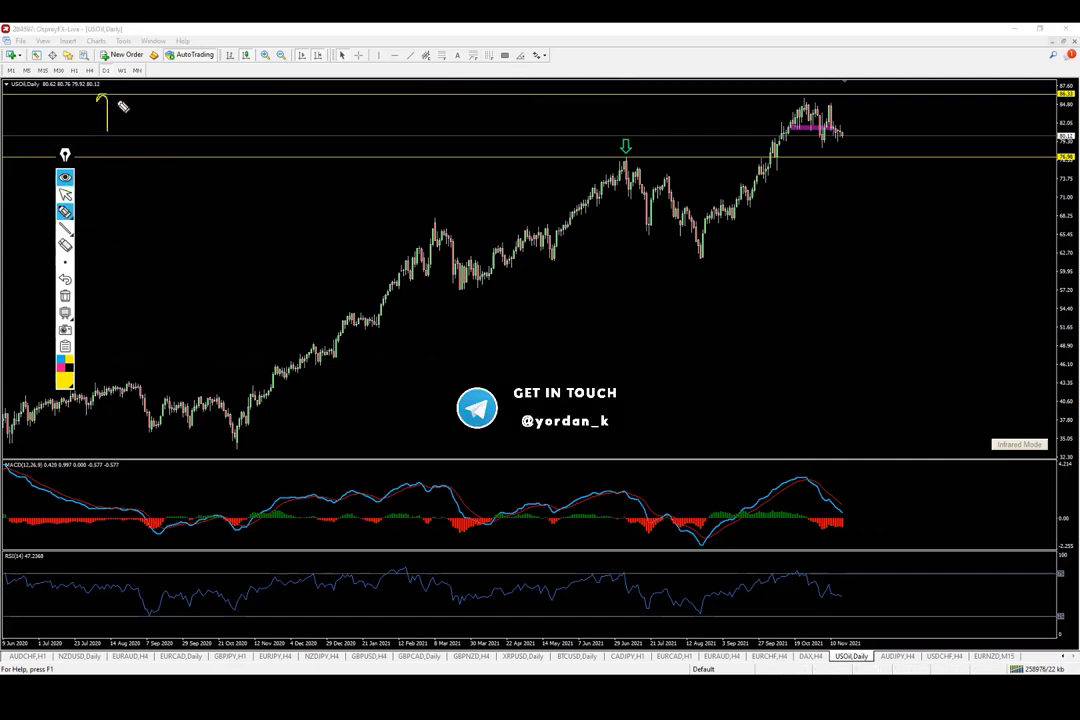
mouse_move(800, 454)
mouse_down()
mouse_move(747, 516)
mouse_move(811, 464)
mouse_up()
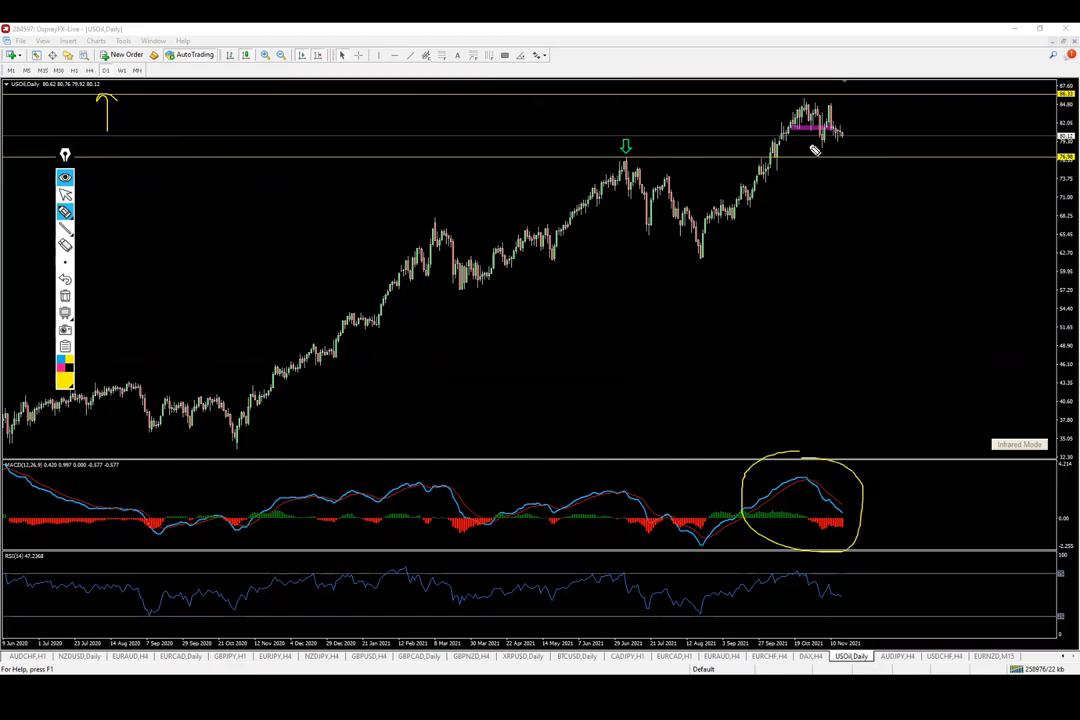
mouse_move(805, 98)
mouse_down()
mouse_move(873, 113)
mouse_move(877, 84)
mouse_move(880, 95)
mouse_up()
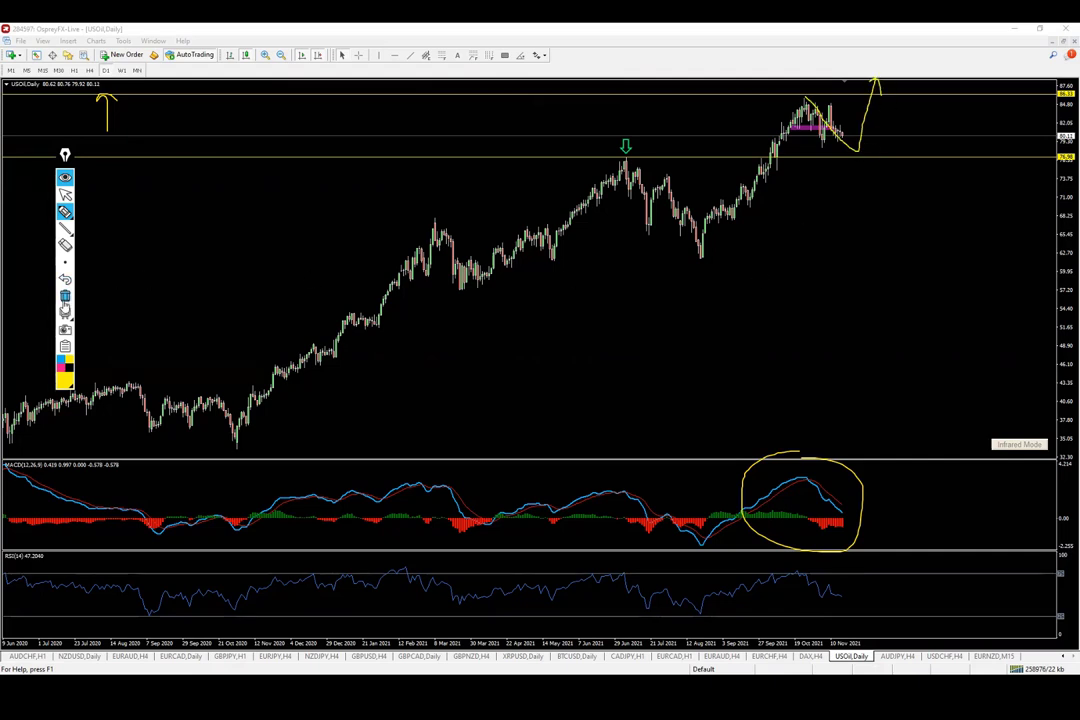
click(65, 296)
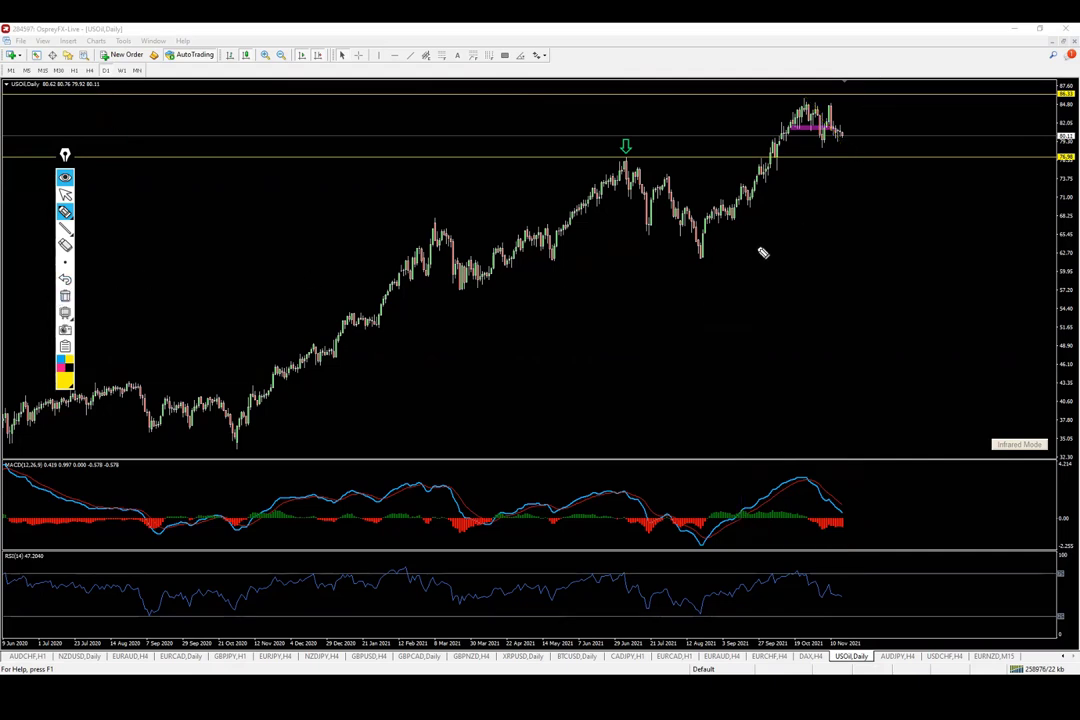
- Box the recent price range between the two yellow levels on the USOil daily chart with the pen, and clear the drawing
mouse_move(806, 102)
mouse_down()
mouse_move(863, 104)
mouse_move(880, 140)
mouse_move(810, 150)
mouse_move(805, 104)
mouse_up()
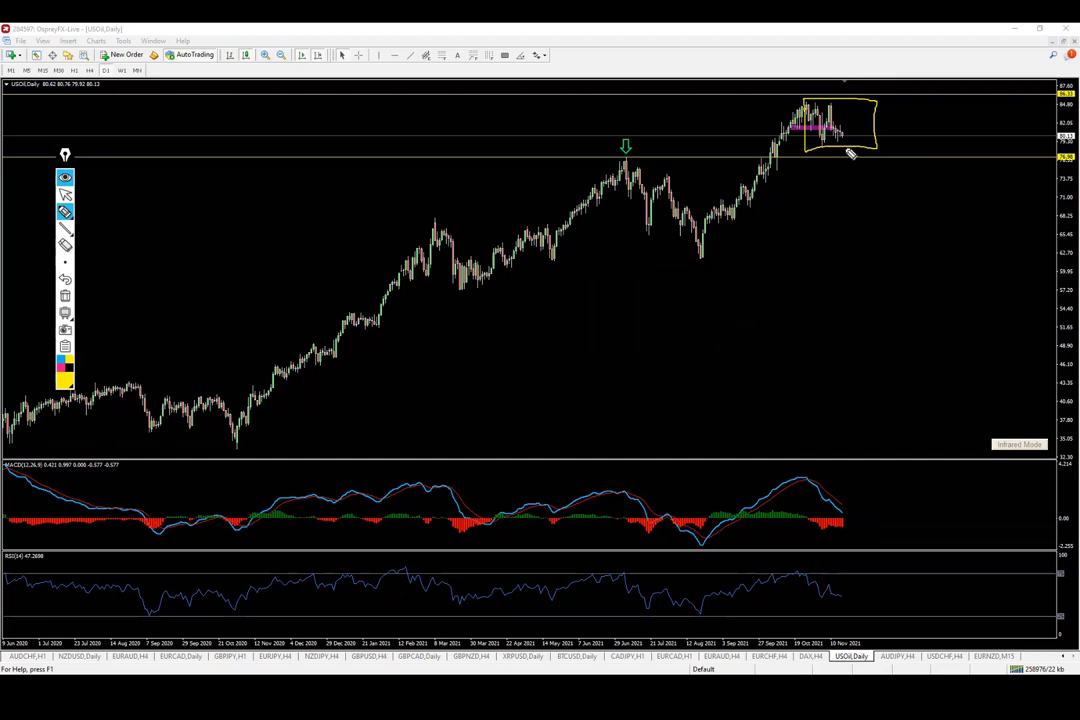
drag(964, 226, 982, 199)
click(66, 296)
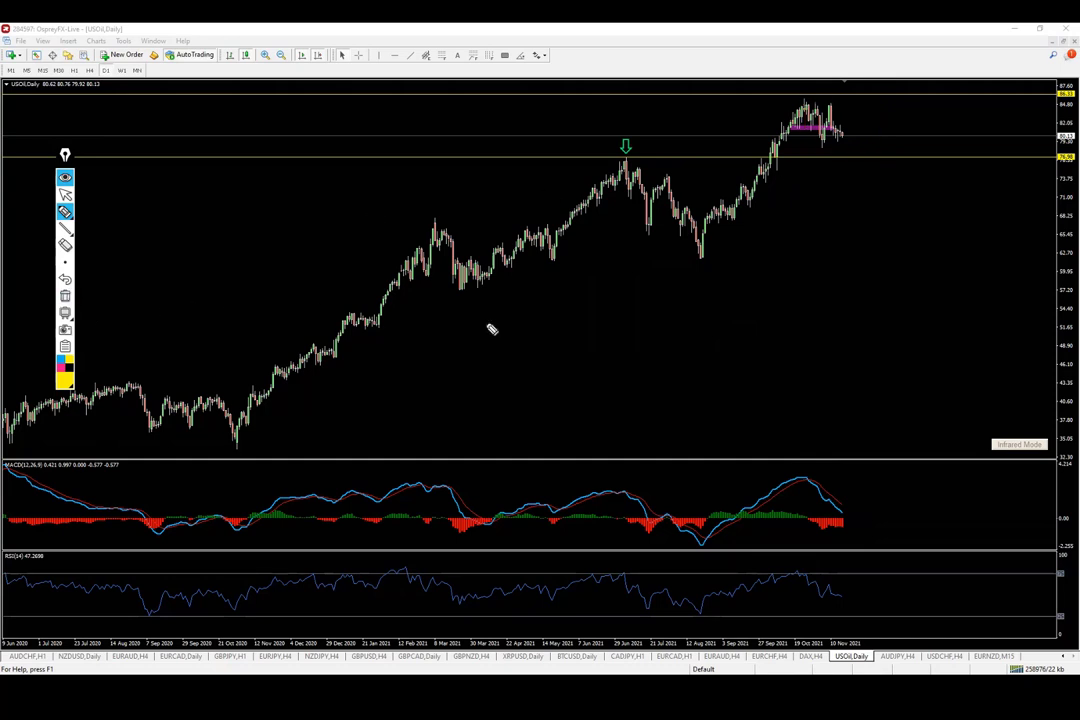
- Circle the mid-2021 peak and draw a rising trendline from the late-2020 low through the August 2021 low on the daily chart
mouse_move(632, 162)
mouse_down()
mouse_move(632, 149)
mouse_move(614, 146)
mouse_up()
key(ctrl+shift+2)
click(410, 55)
drag(237, 451, 1000, 135)
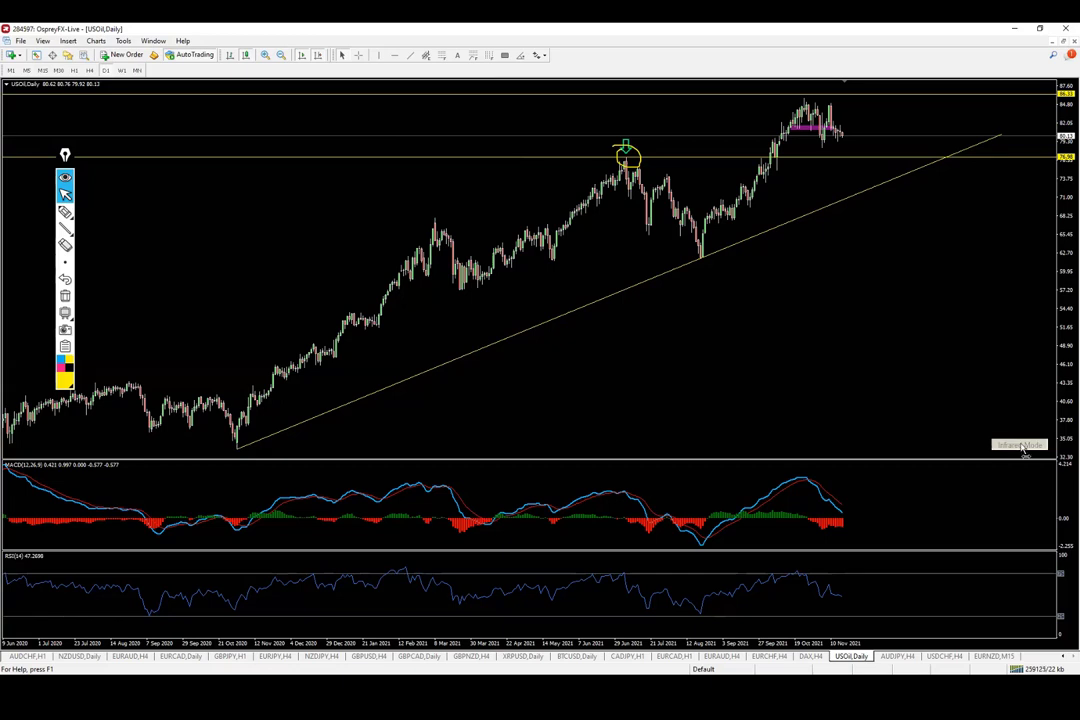
- Check the area between the latest daily candles and the rising trendline with the crosshair
key(F11)
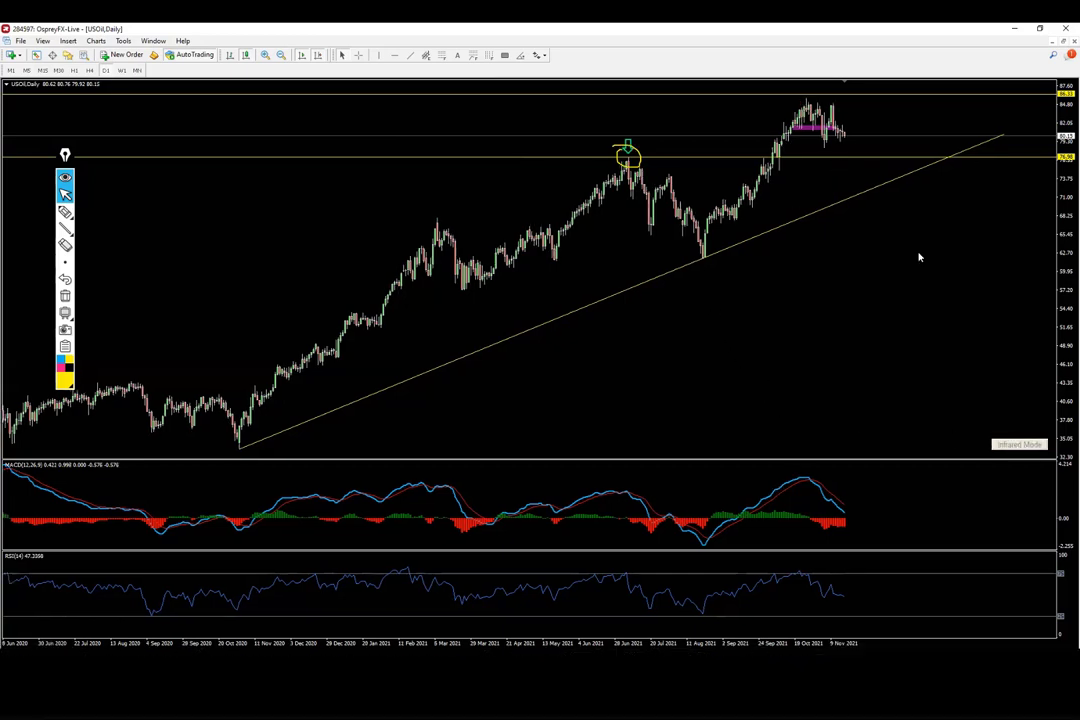
middle_click(846, 162)
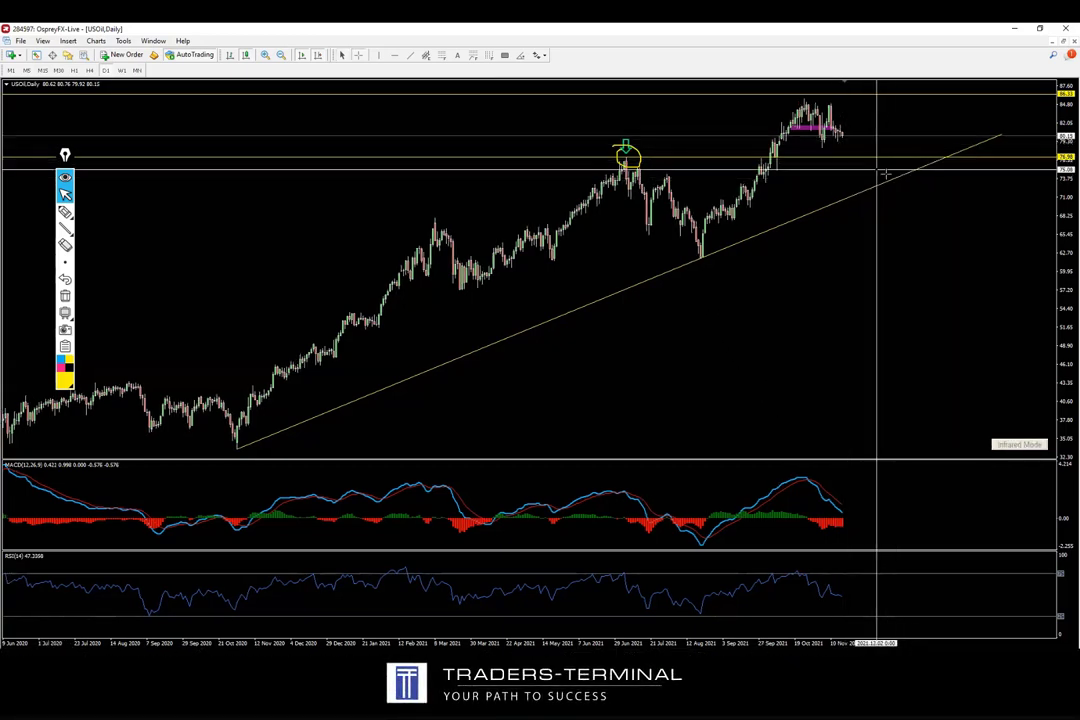
middle_click(885, 174)
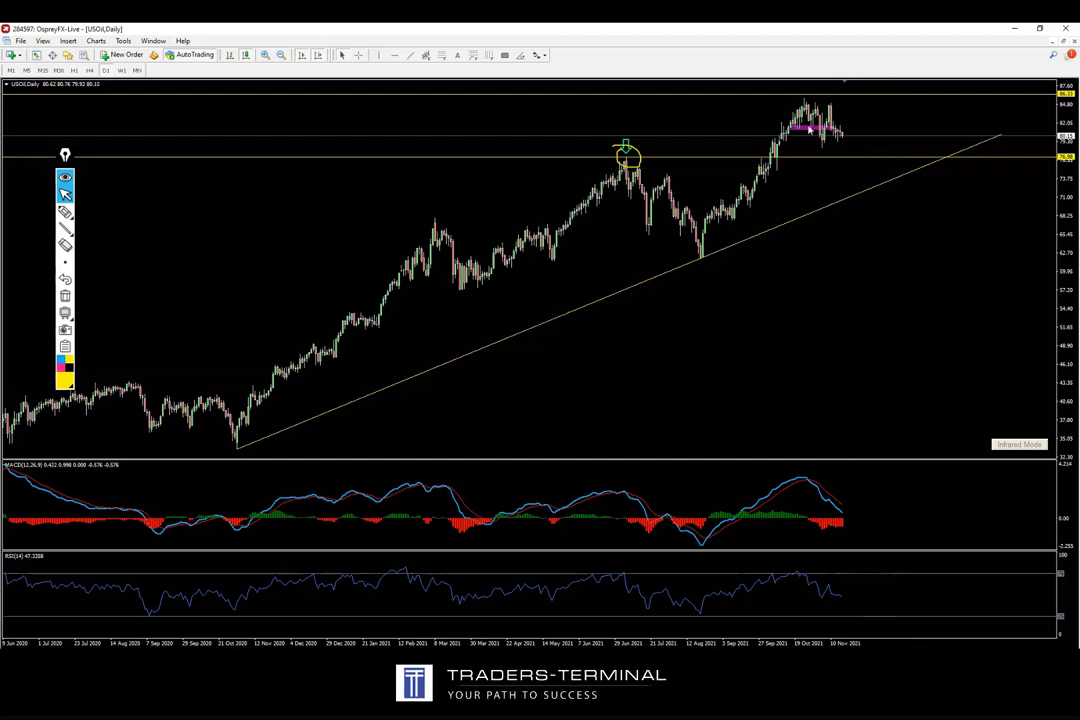
- Switch USOil to H4 and apply a Fibonacci expansion from the late October high to the early November low and the following high
click(89, 71)
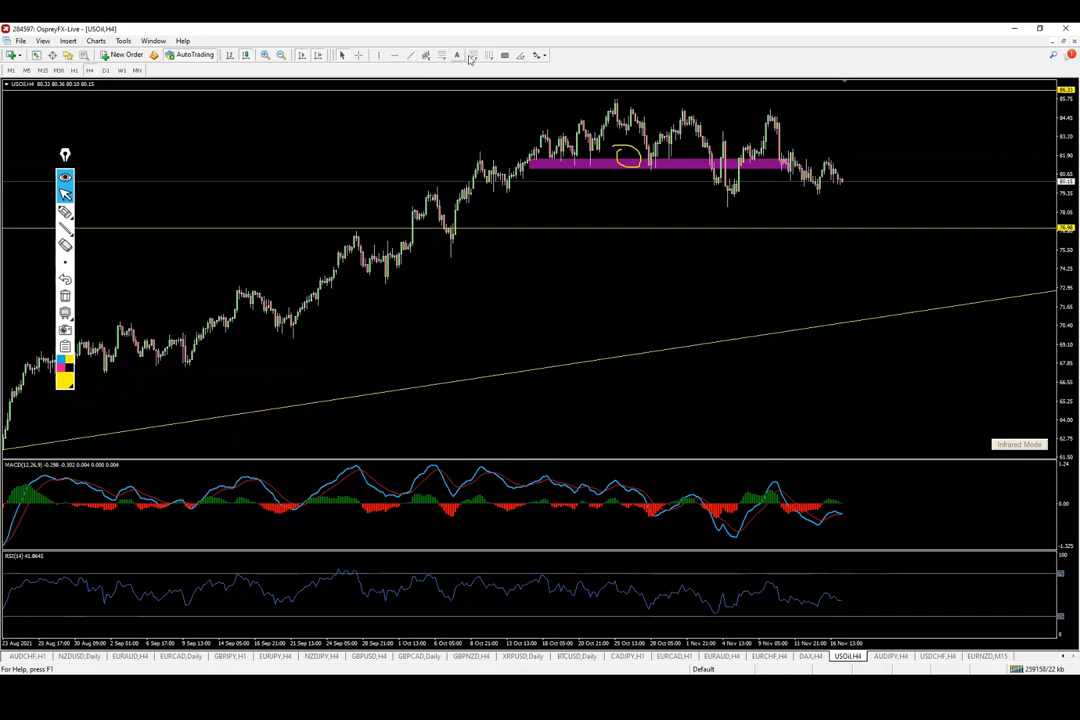
drag(622, 108, 772, 113)
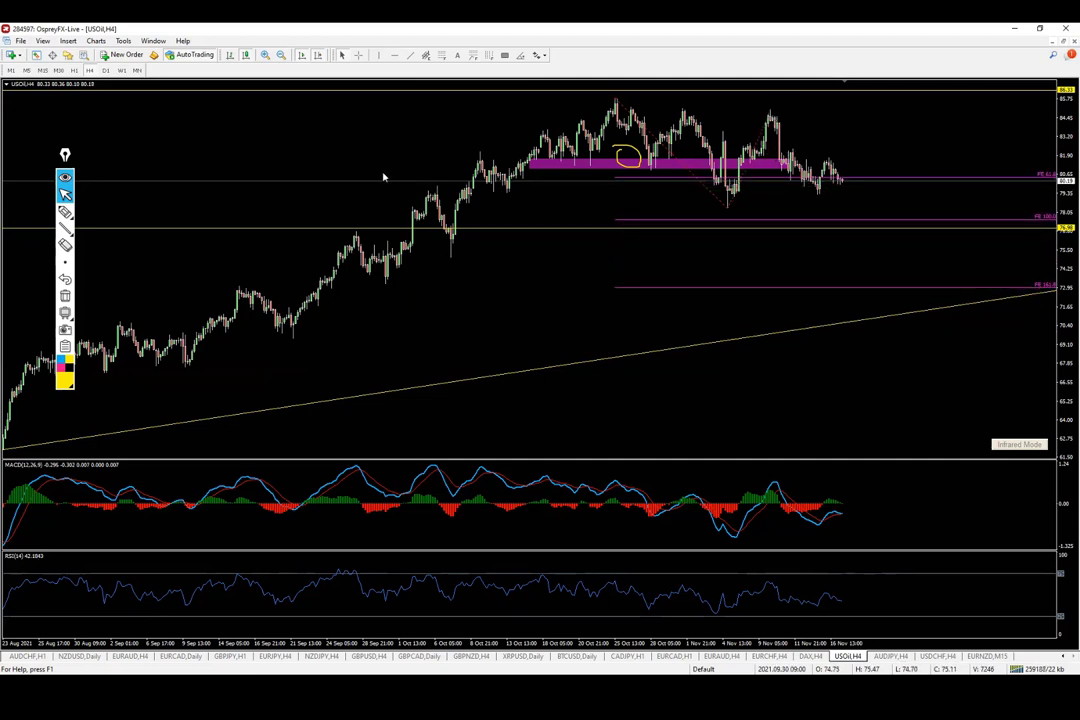
- Sketch the three-leg decline over the H4 swings, with a small target box near 76.98 and an arrowhead at the FE 100.0 level
click(65, 228)
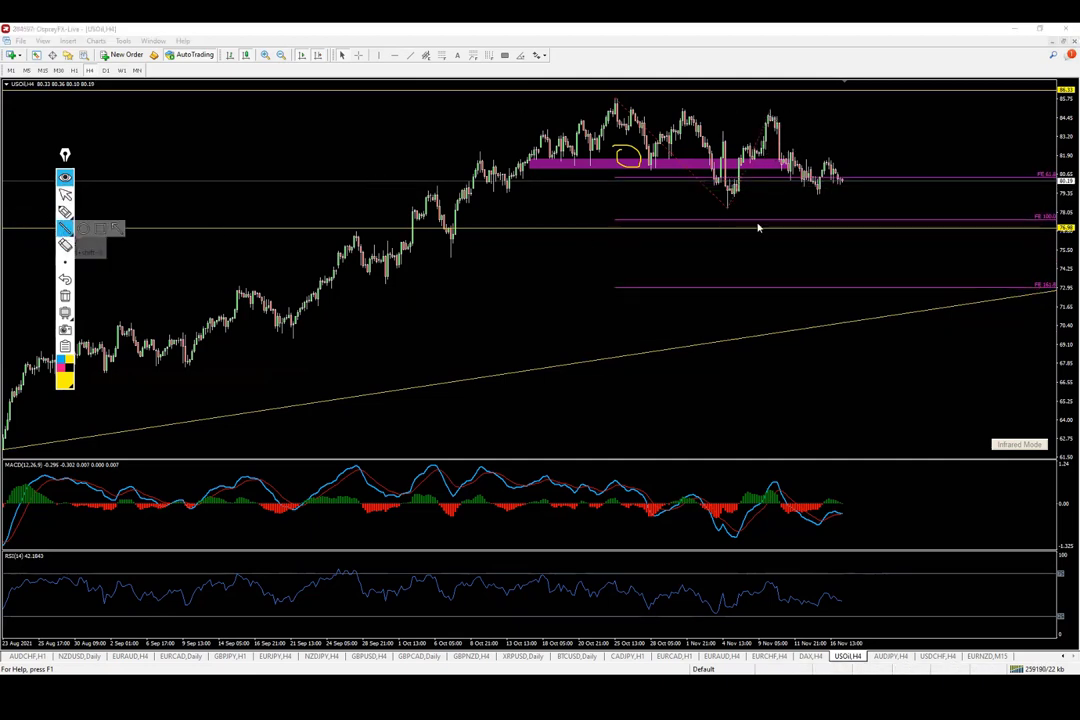
mouse_move(613, 98)
mouse_down()
mouse_move(726, 206)
mouse_move(758, 138)
mouse_move(790, 149)
mouse_move(868, 237)
mouse_move(887, 219)
mouse_up()
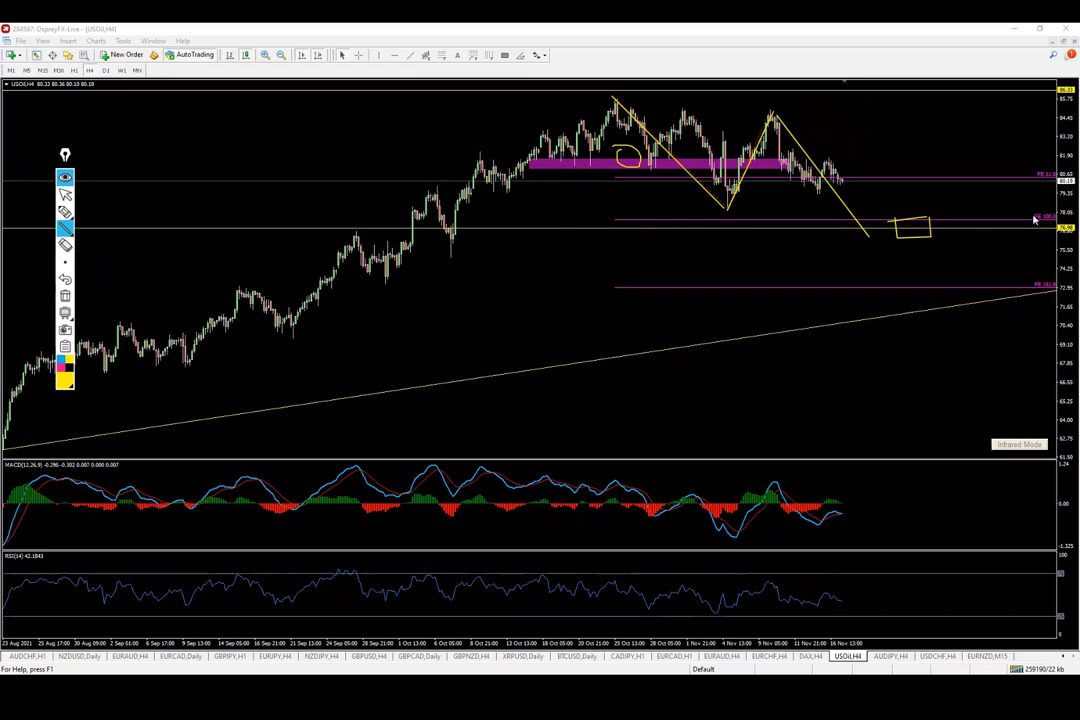
drag(1049, 220, 1040, 222)
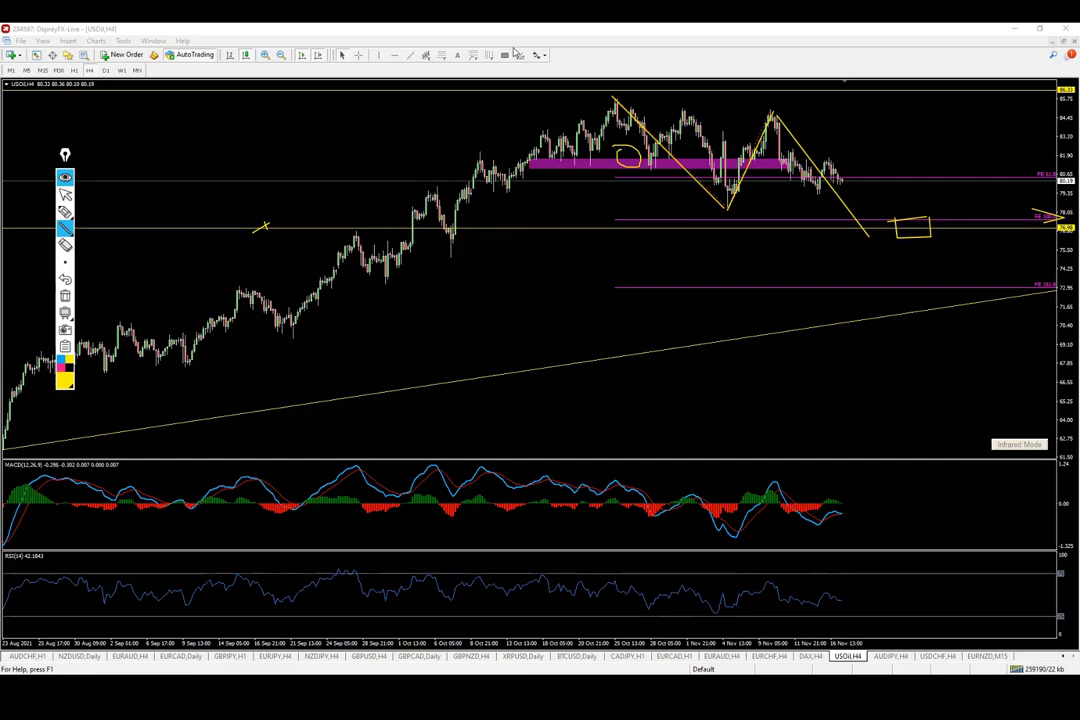
- Draw a rectangle zone between the FE 100.0 level and the 76.98 line ahead of current price, and clear the pen marks
key(ctrl+shift+2)
click(507, 57)
drag(857, 219, 955, 229)
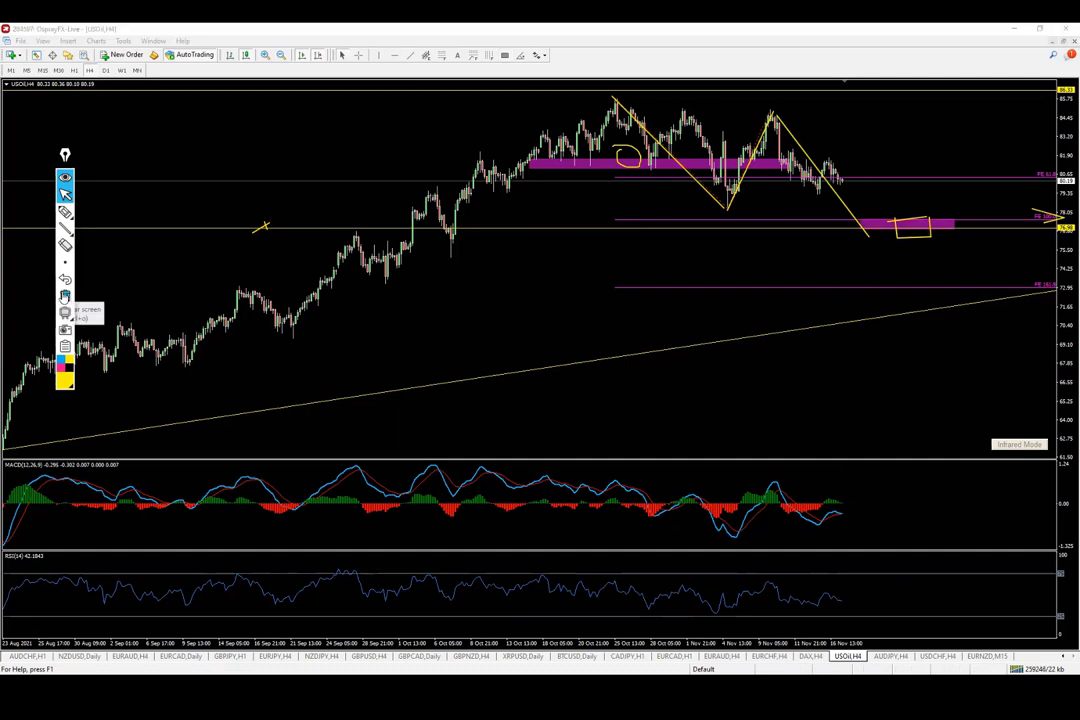
click(65, 296)
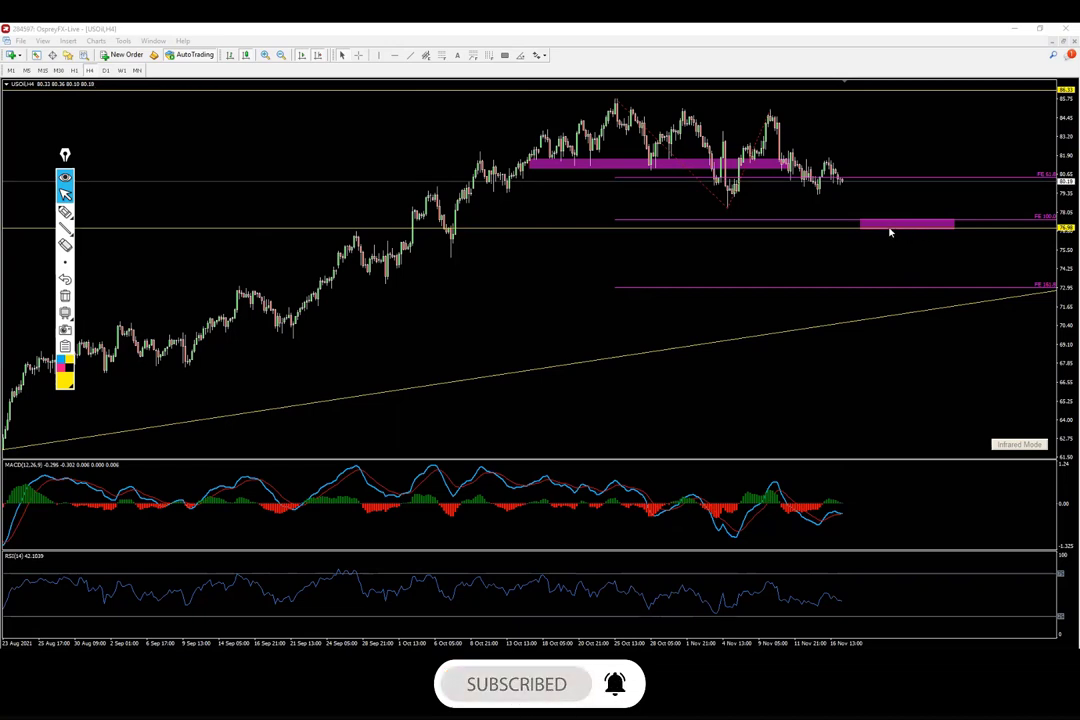
- Draw a descending trendline across the late October and November highs and place a parallel line under the early November low
click(410, 56)
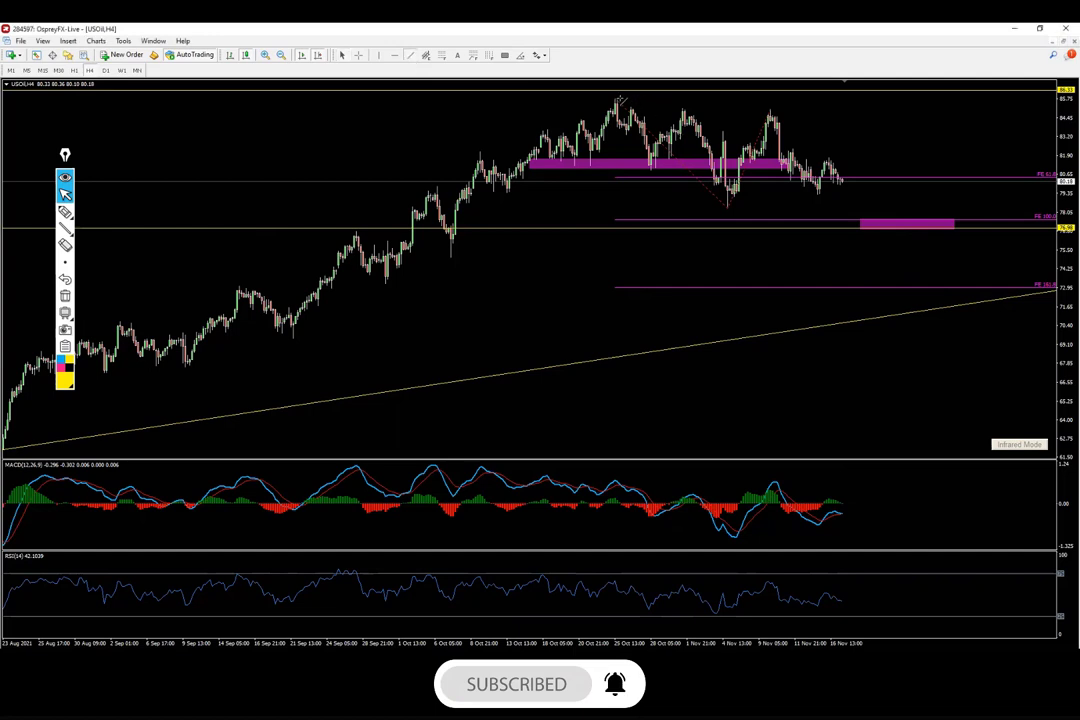
drag(617, 100, 1029, 126)
ctrl+drag(822, 113, 798, 216)
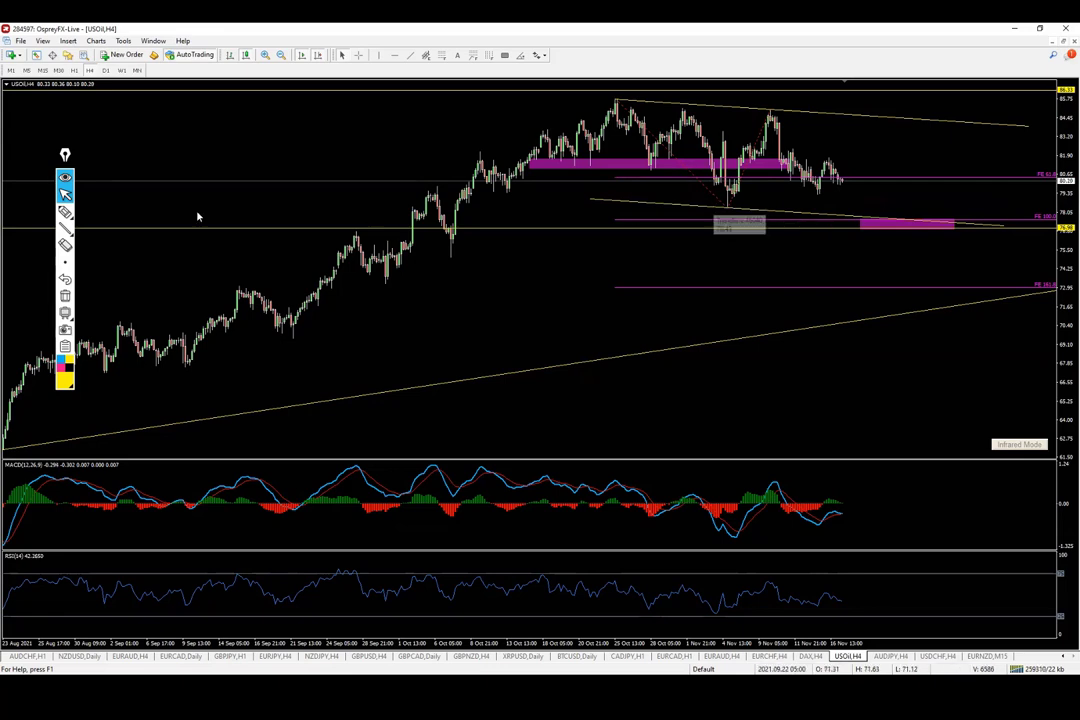
- Circle the early November low, sketch a decline from current price into the circled target zone, and clear the pen marks
click(65, 212)
drag(745, 211, 726, 199)
drag(843, 182, 900, 222)
drag(843, 182, 843, 240)
mouse_move(909, 222)
mouse_down()
mouse_move(894, 234)
mouse_move(903, 220)
mouse_up()
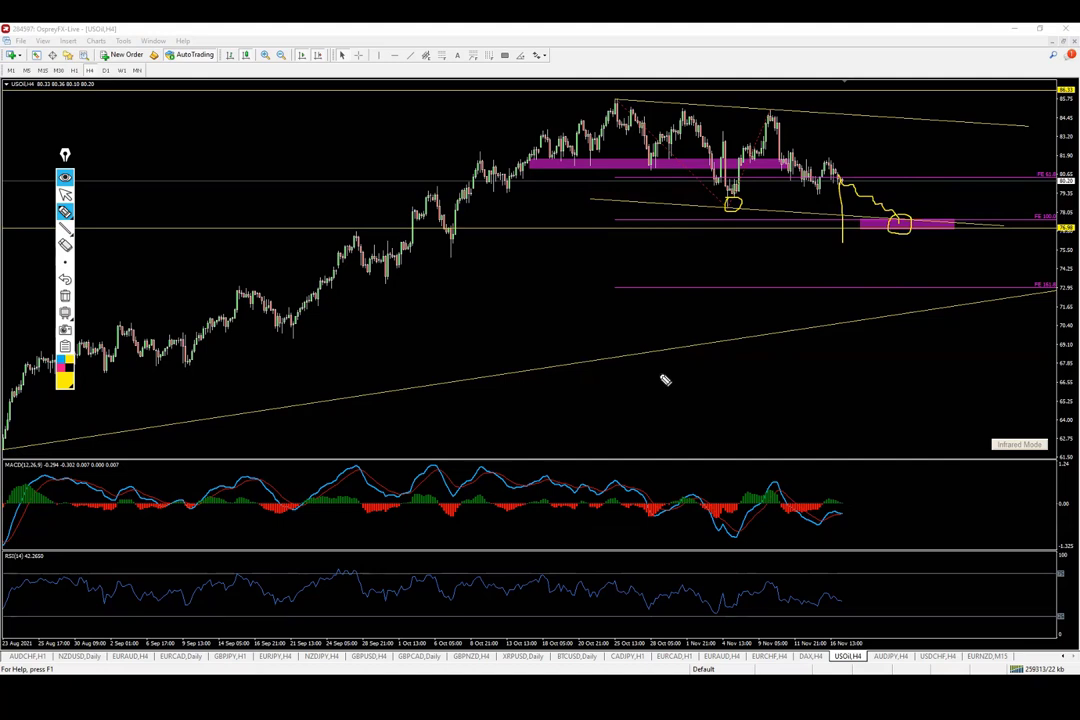
click(62, 248)
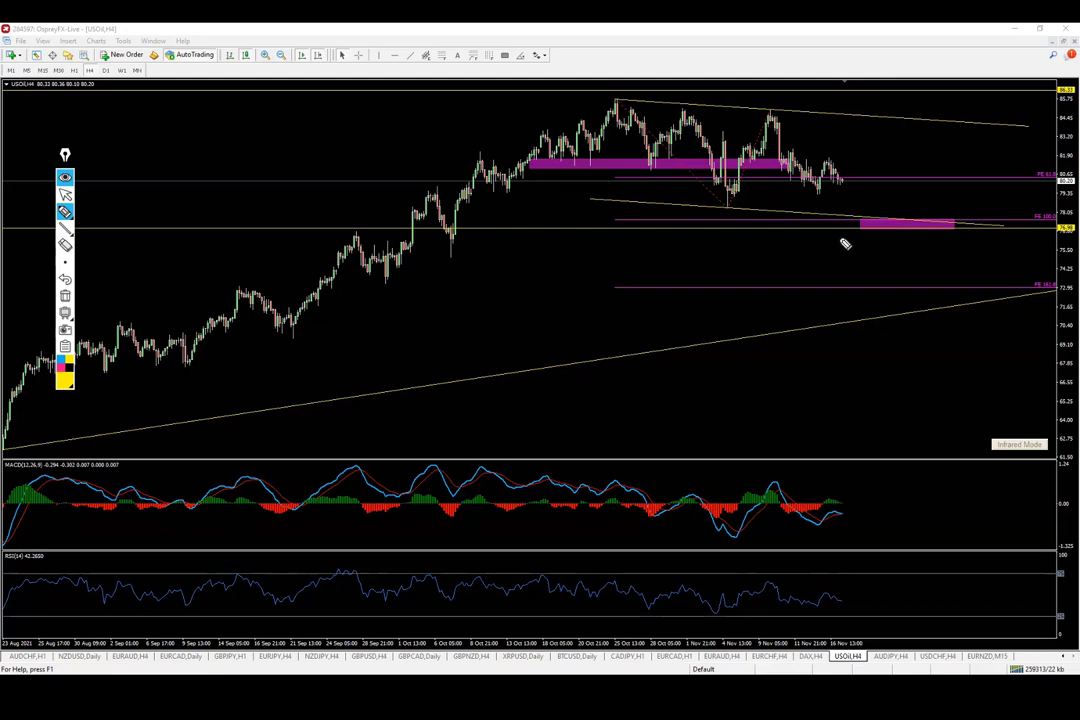
- Sketch a short move from current price, outline the upper purple zone extended past price, and clear the pen marks
mouse_move(843, 179)
mouse_down()
mouse_move(893, 198)
mouse_move(900, 216)
mouse_move(906, 207)
mouse_up()
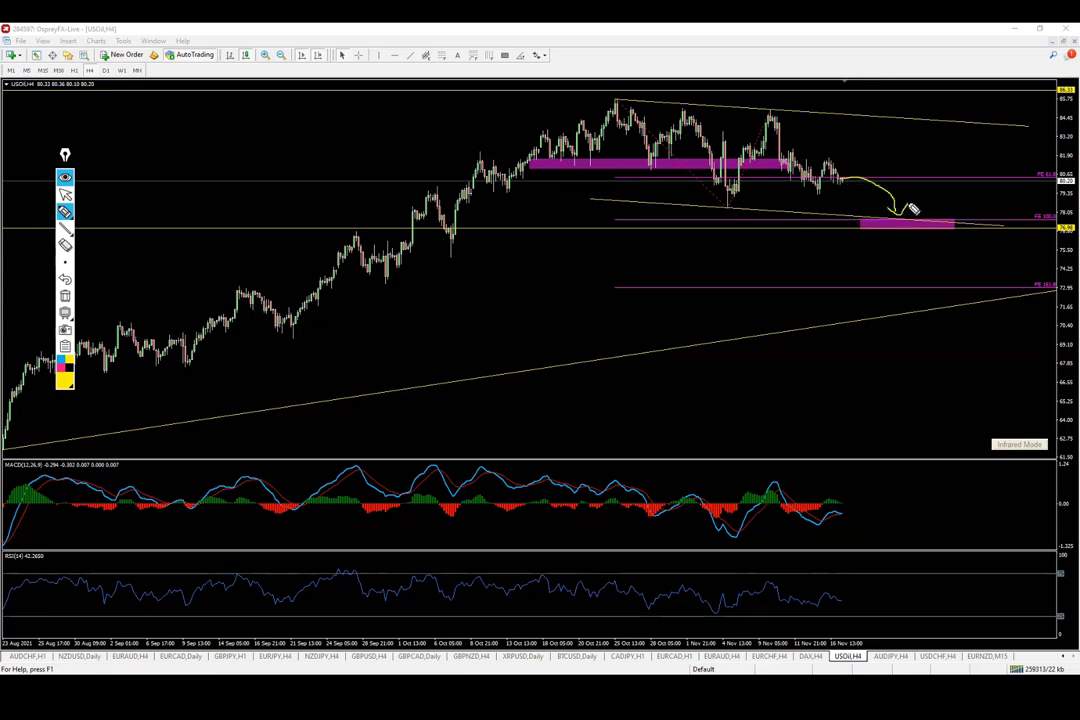
click(65, 297)
mouse_move(533, 165)
mouse_down()
mouse_move(897, 166)
mouse_move(506, 170)
mouse_move(535, 161)
mouse_up()
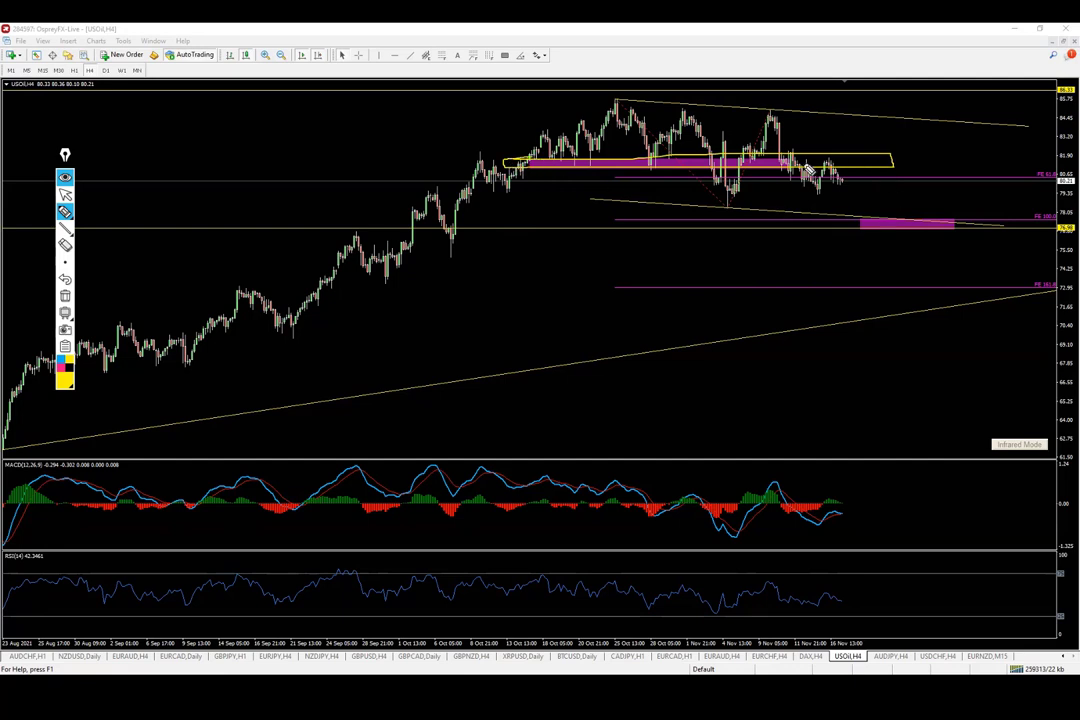
key(ctrl+shift+2)
middle_click(910, 156)
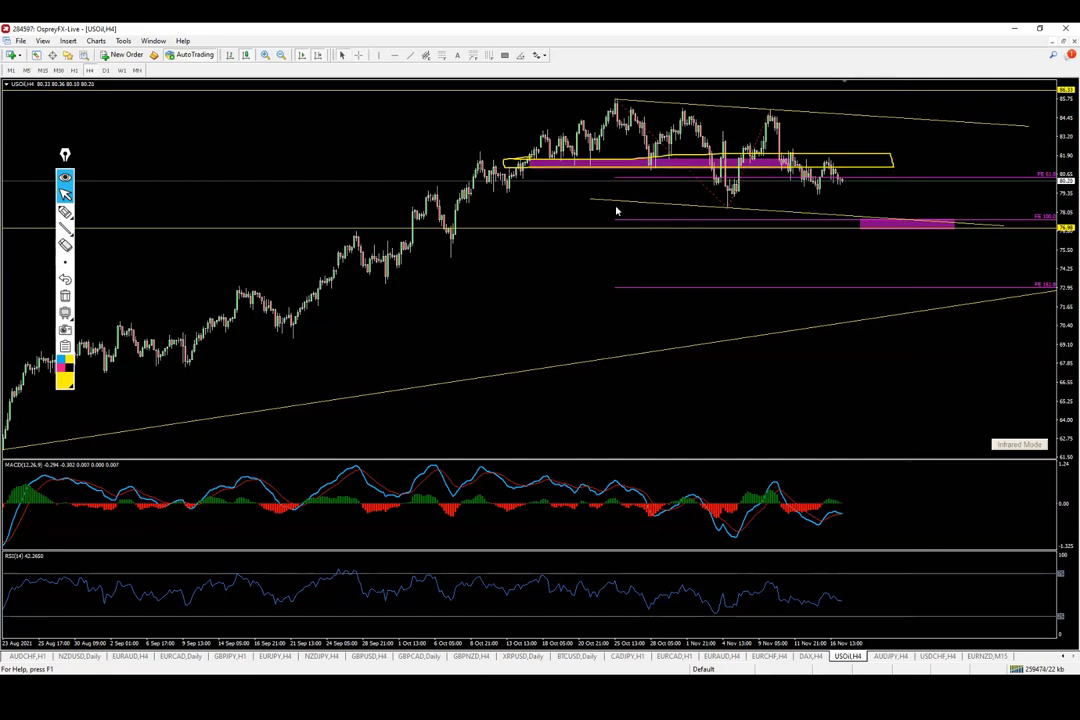
click(65, 295)
- Measure the distance from current price to the lower channel line at the target zone with the crosshair
middle_click(848, 224)
drag(847, 180, 868, 215)
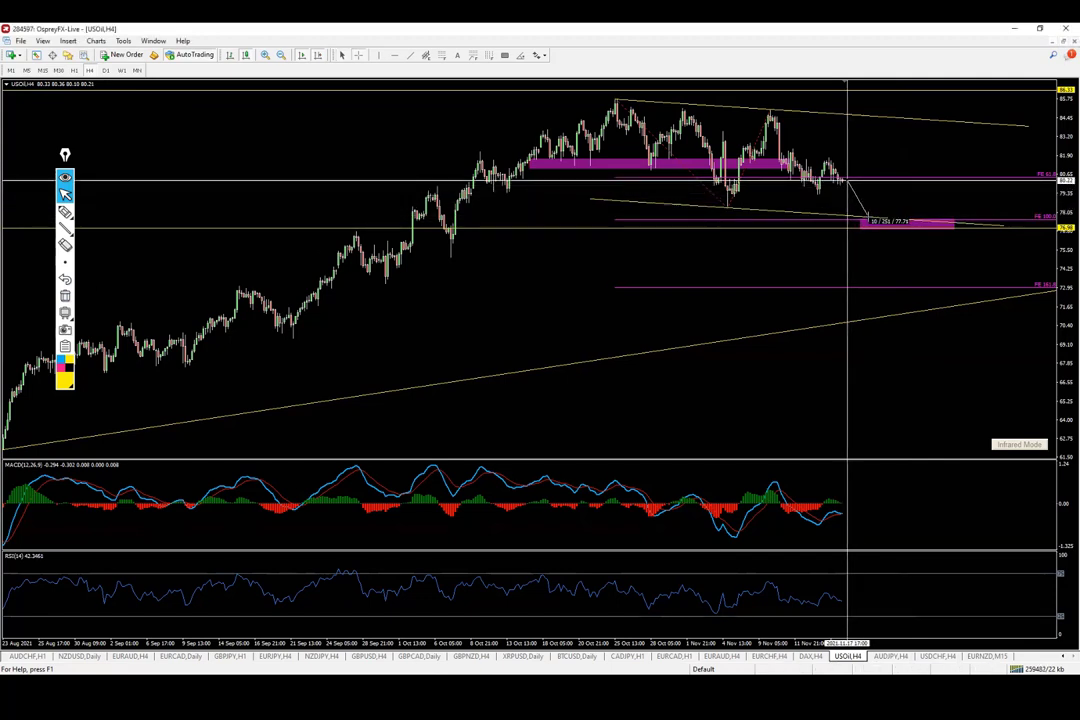
drag(866, 215, 868, 215)
- Sketch a rising arrow along the September–October rally and outline the upper purple zone, marking its edges near the November retests
click(65, 212)
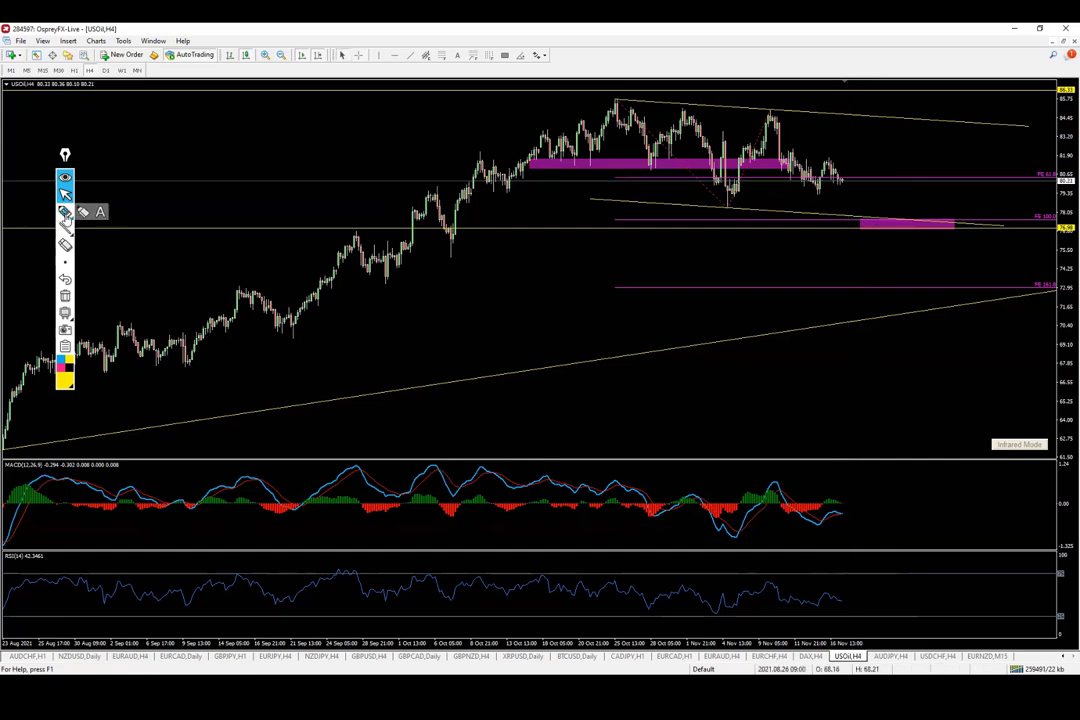
mouse_move(246, 391)
mouse_down()
mouse_move(422, 188)
mouse_move(430, 120)
mouse_move(452, 140)
mouse_up()
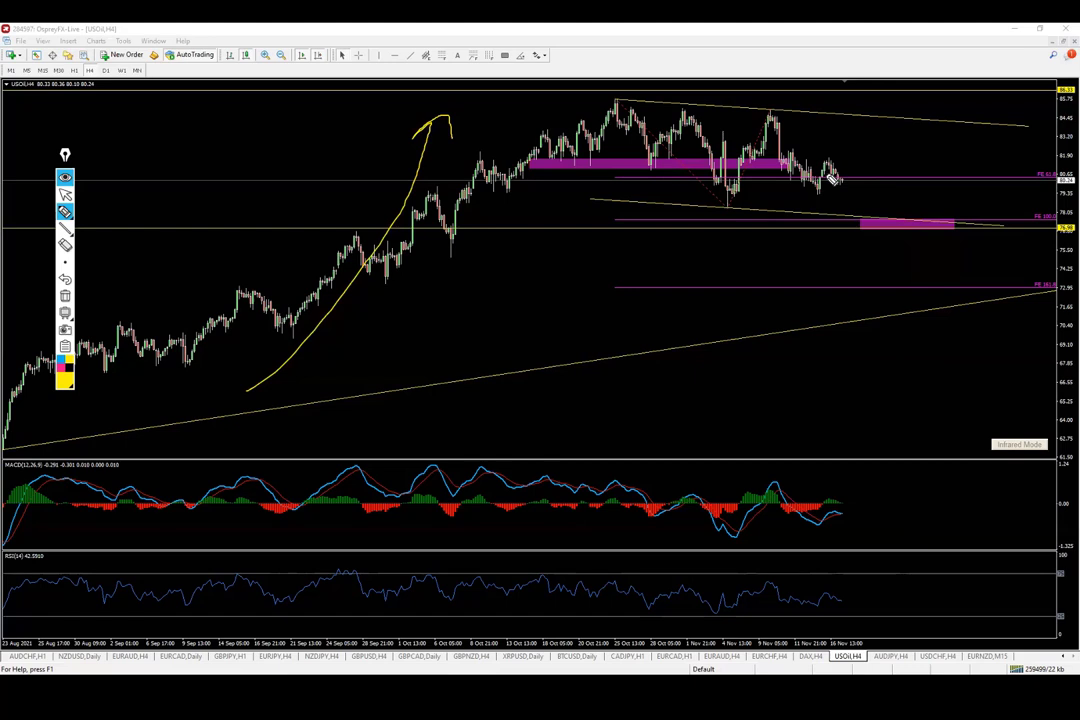
mouse_move(597, 161)
mouse_down()
mouse_move(515, 165)
mouse_move(723, 176)
mouse_move(856, 166)
mouse_move(572, 162)
mouse_up()
drag(775, 171, 894, 171)
mouse_move(813, 156)
mouse_down()
mouse_move(848, 155)
mouse_move(796, 145)
mouse_up()
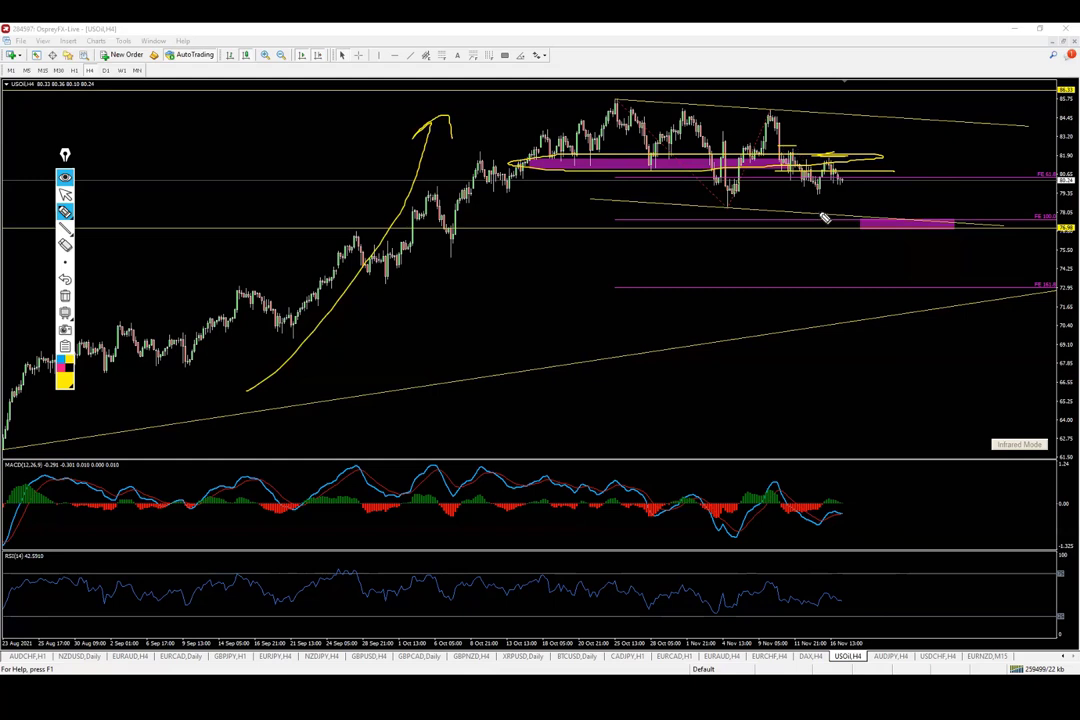
- Mark both November retests with down arrows, sketch the decline from current price toward the target zone, and clear the pen marks
drag(843, 106, 839, 139)
mouse_move(829, 127)
mouse_down()
mouse_move(846, 130)
mouse_move(798, 128)
mouse_move(799, 137)
mouse_up()
drag(793, 129, 805, 129)
mouse_move(842, 180)
mouse_down()
mouse_move(856, 178)
mouse_move(866, 215)
mouse_move(873, 202)
mouse_up()
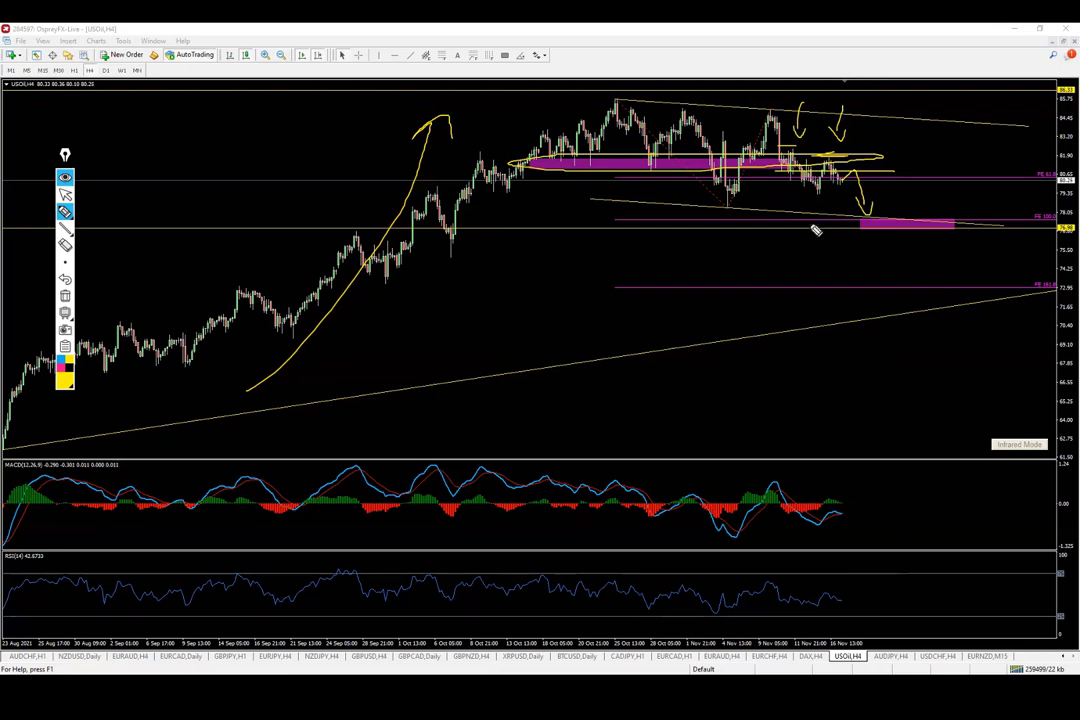
click(65, 297)
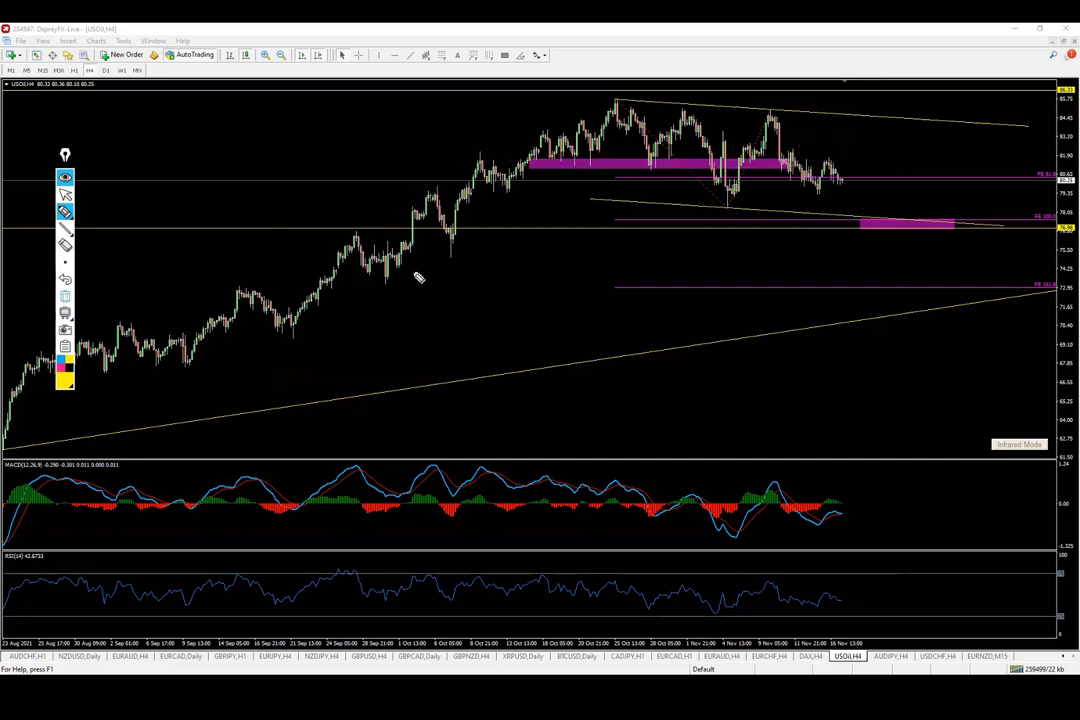
mouse_move(841, 181)
mouse_down()
mouse_move(854, 175)
mouse_move(872, 206)
mouse_up()
click(65, 296)
- Draw a horizontal trendline from the early November low to above the target zone and check the area with the crosshair
key(ctrl+shift+2)
click(395, 56)
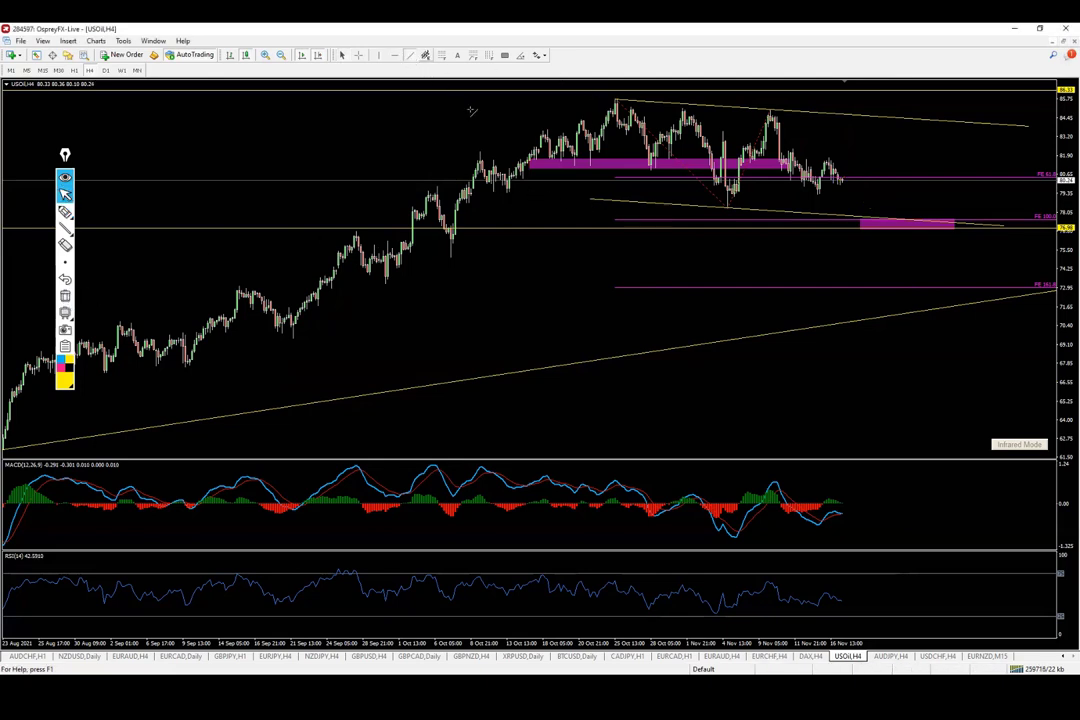
drag(722, 208, 942, 210)
middle_click(952, 206)
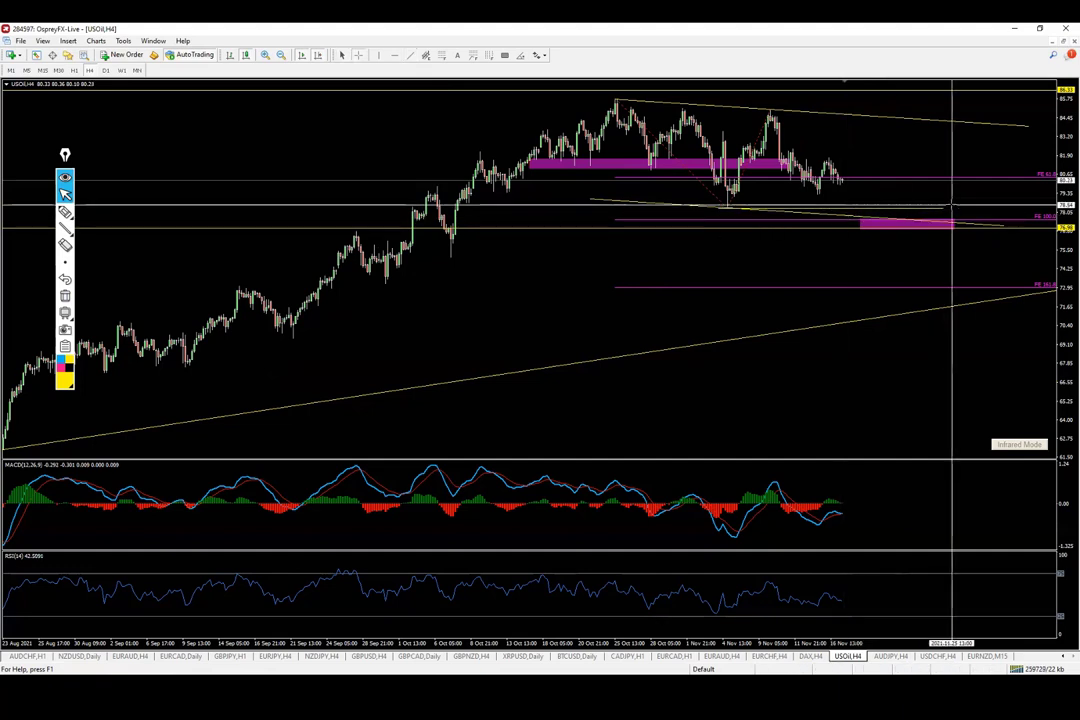
drag(957, 210, 943, 212)
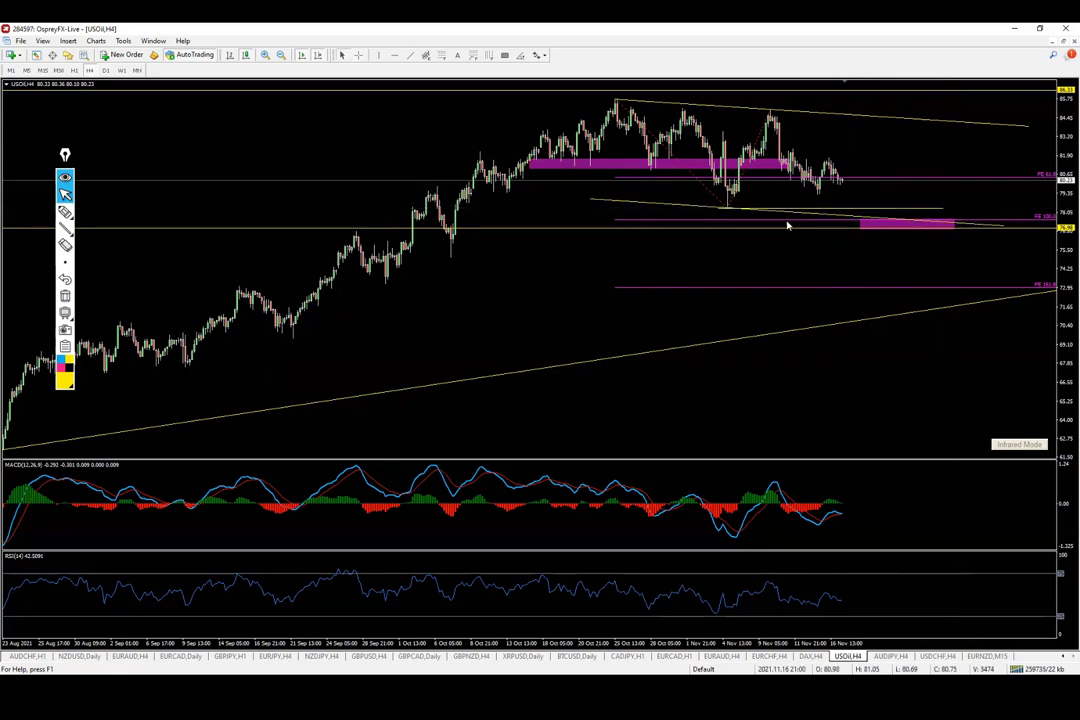
middle_click(868, 206)
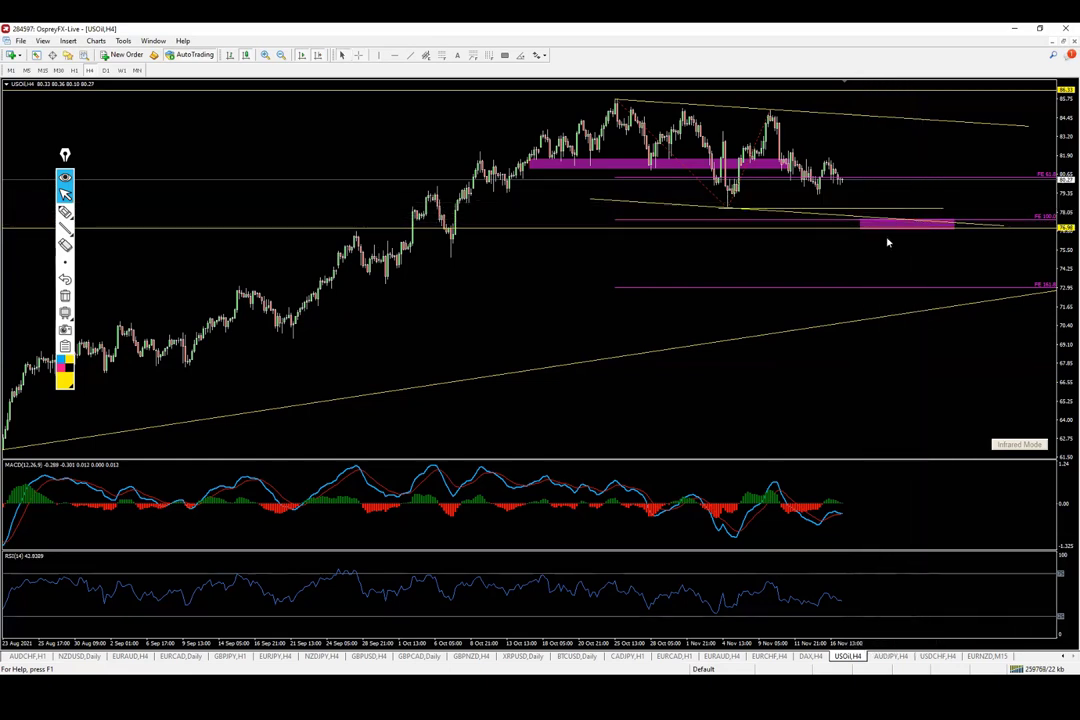
- Sketch a projected decline from current price, stalling in the target zone and dropping to the FE 161.8 level
click(65, 211)
mouse_move(838, 174)
mouse_down()
mouse_move(897, 227)
mouse_move(930, 222)
mouse_move(962, 285)
mouse_up()
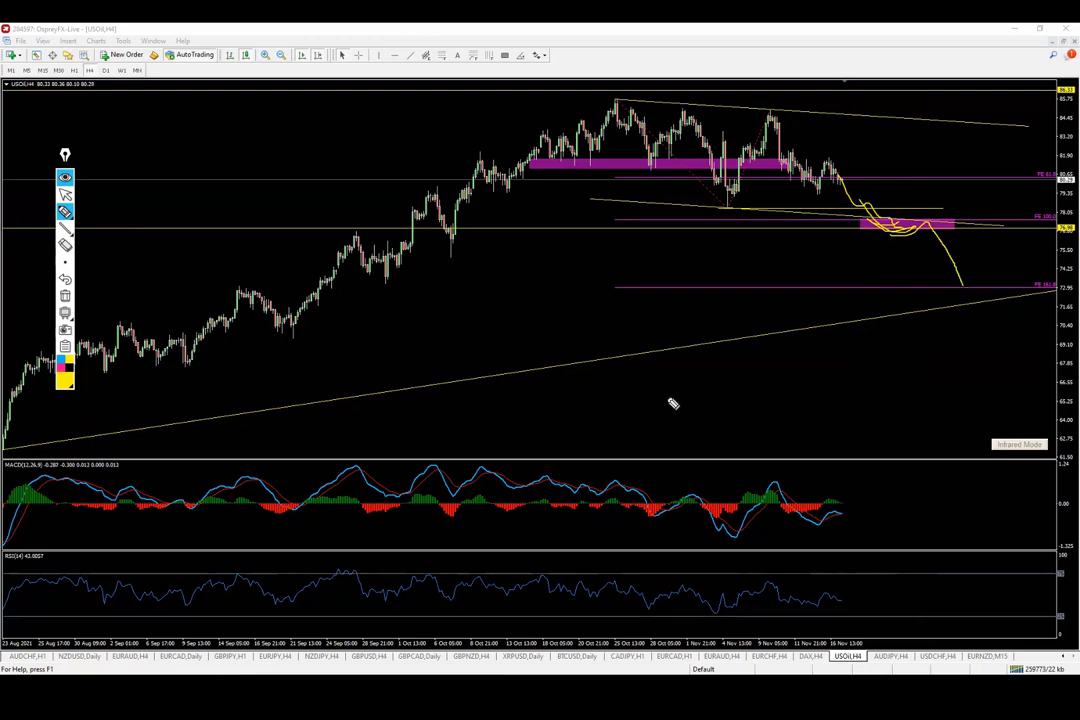
click(65, 194)
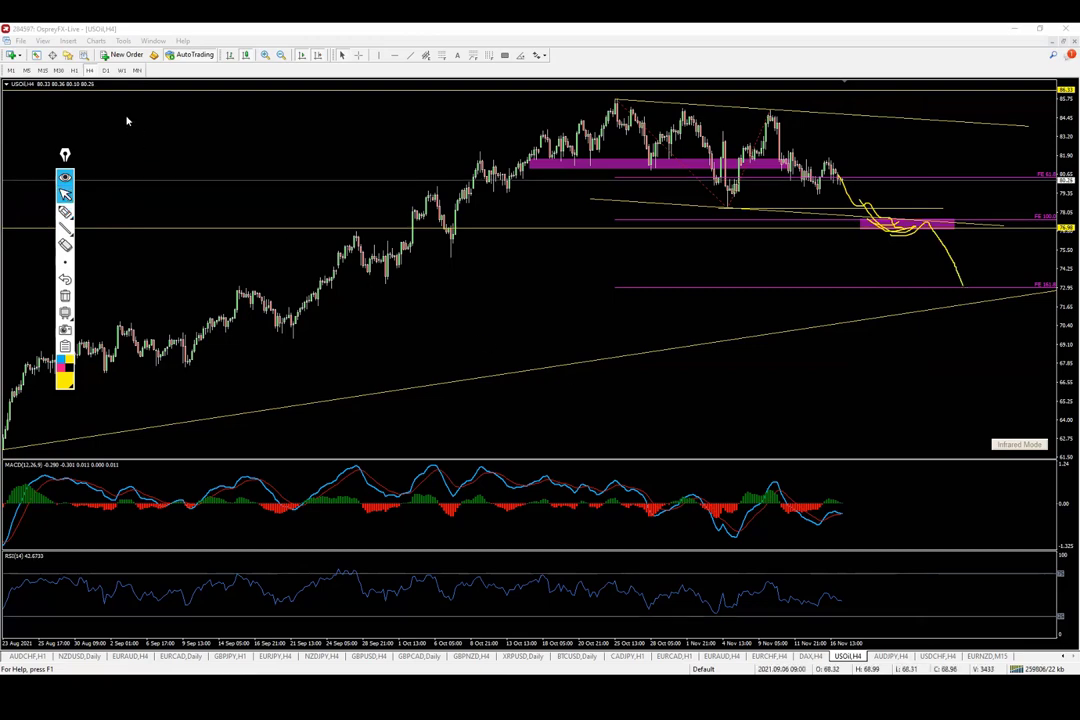
- Switch USOil to the daily chart, clear the old sketch, and draw a bounce from the target zone to the 86.33 line
click(106, 70)
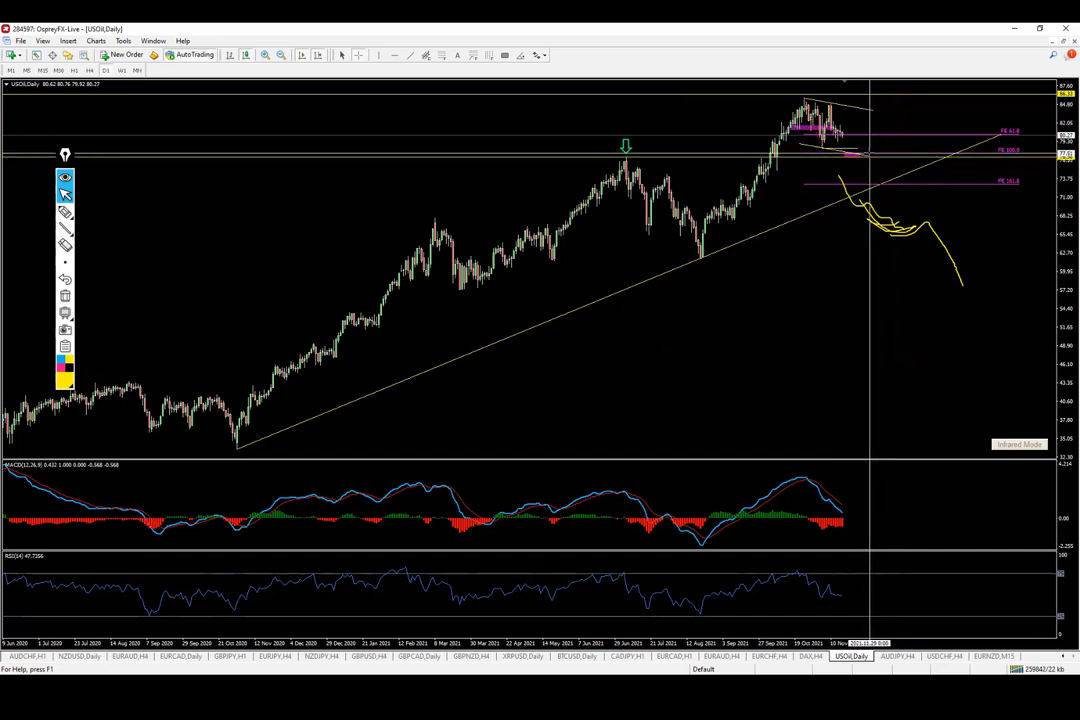
click(64, 296)
click(65, 211)
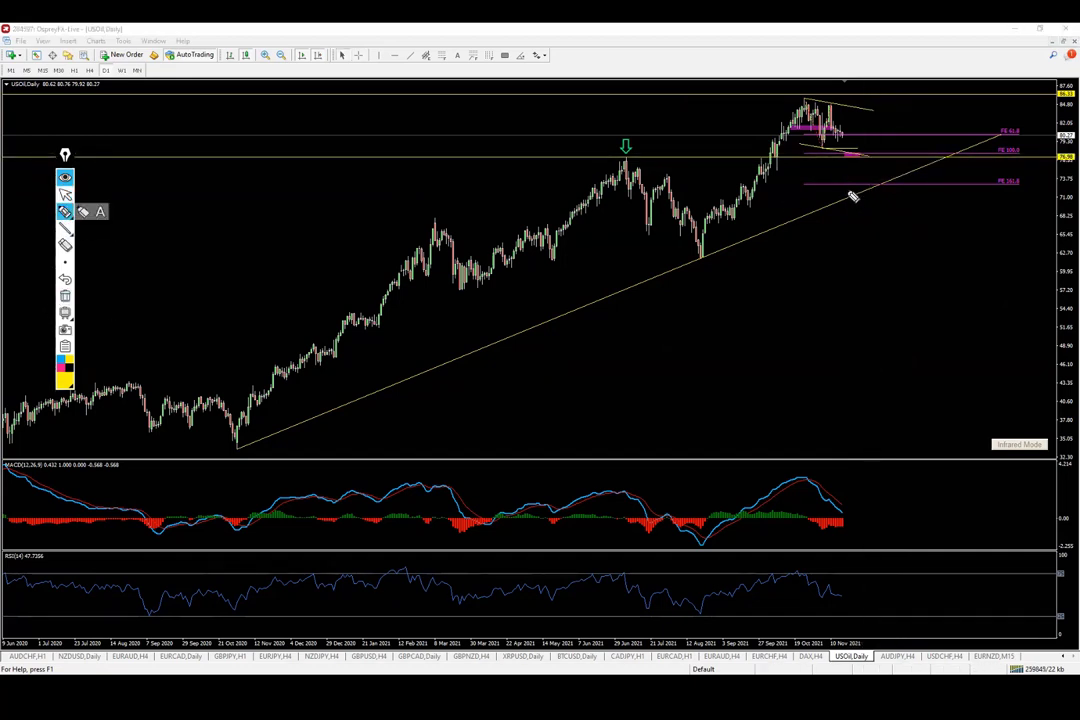
mouse_move(859, 149)
mouse_down()
mouse_move(848, 154)
mouse_move(868, 157)
mouse_move(850, 150)
mouse_move(860, 158)
mouse_move(880, 96)
mouse_up()
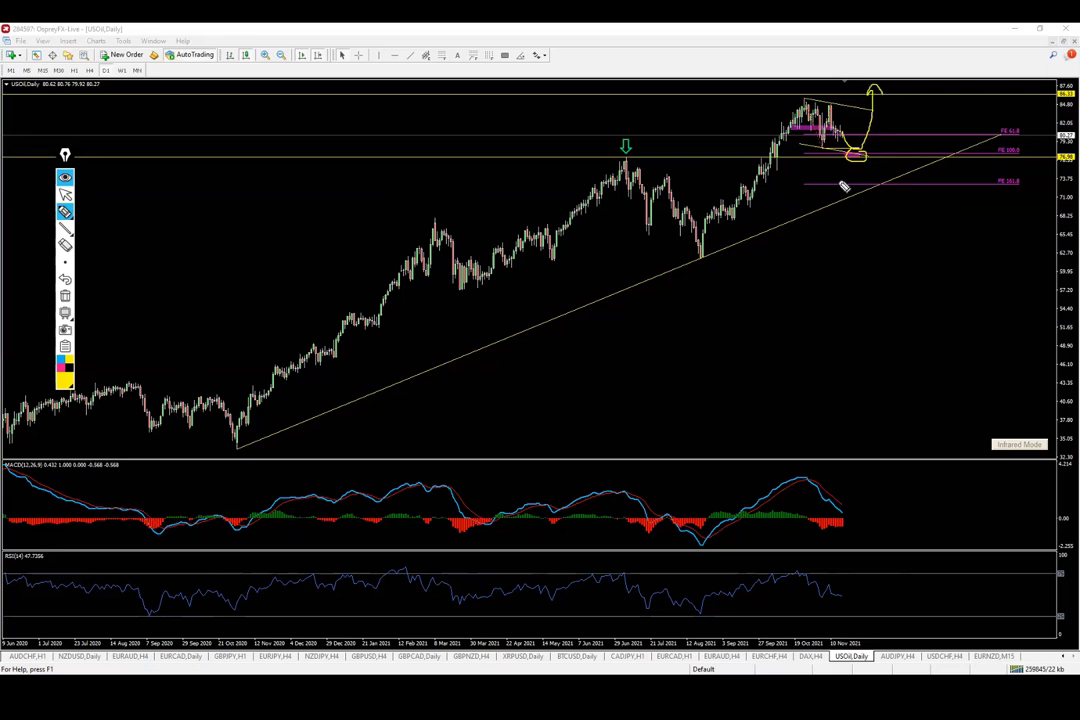
- Point an arrow at the 86.33 level, underline the recent highs, mark the target zone, and clear the pen marks
drag(1033, 120, 1052, 99)
drag(796, 100, 913, 99)
drag(786, 104, 926, 103)
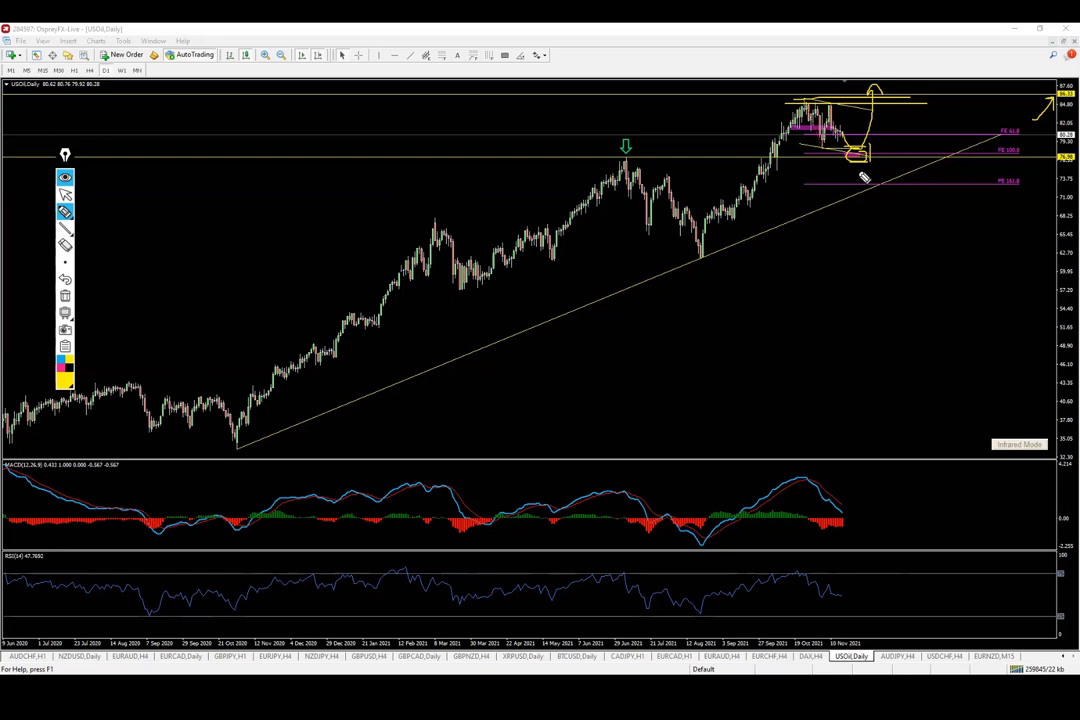
mouse_move(875, 141)
mouse_down()
mouse_move(884, 141)
mouse_move(877, 162)
mouse_up()
click(65, 296)
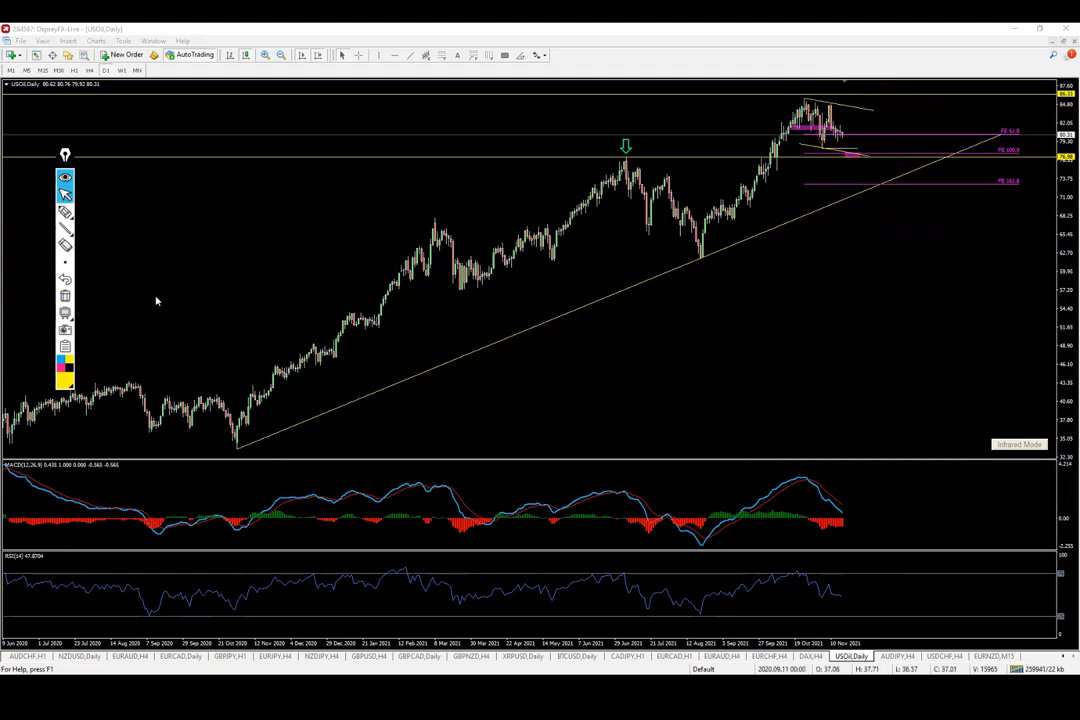